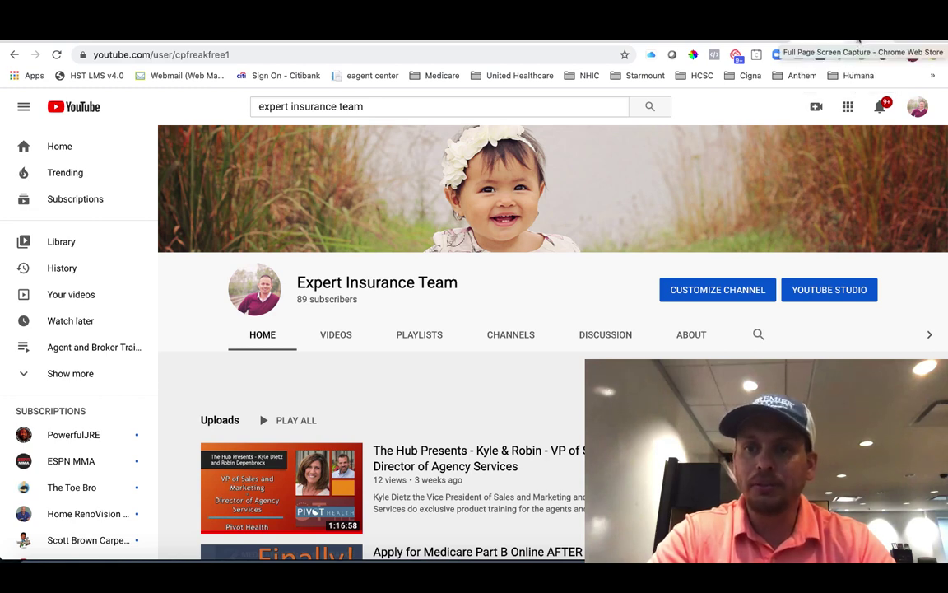
# - View the Full Page Screen Capture store page, then open the bookmarked Medicare.gov site and dismiss its email sign-up pop-up
pyautogui.click(857, 38)
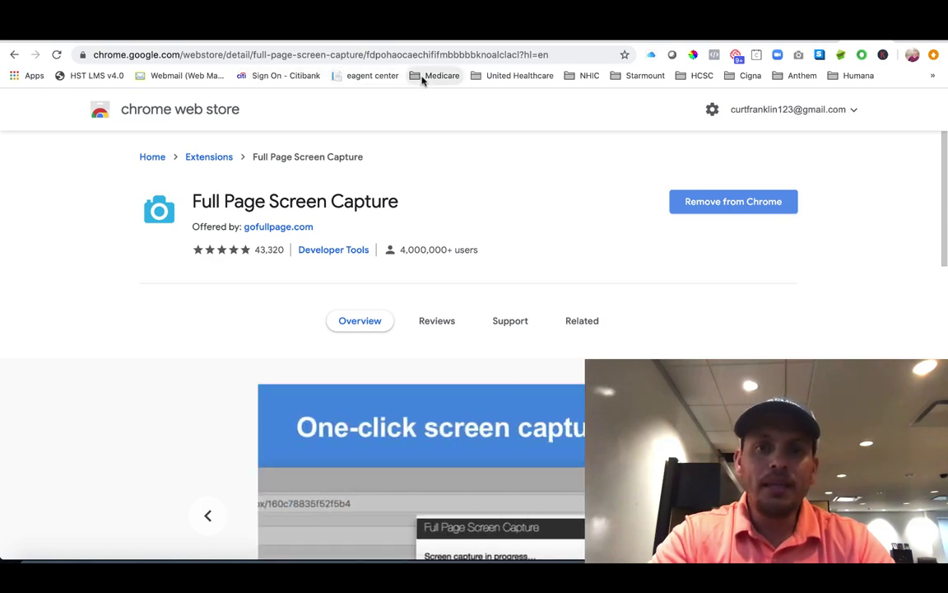
pyautogui.click(422, 77)
pyautogui.click(436, 118)
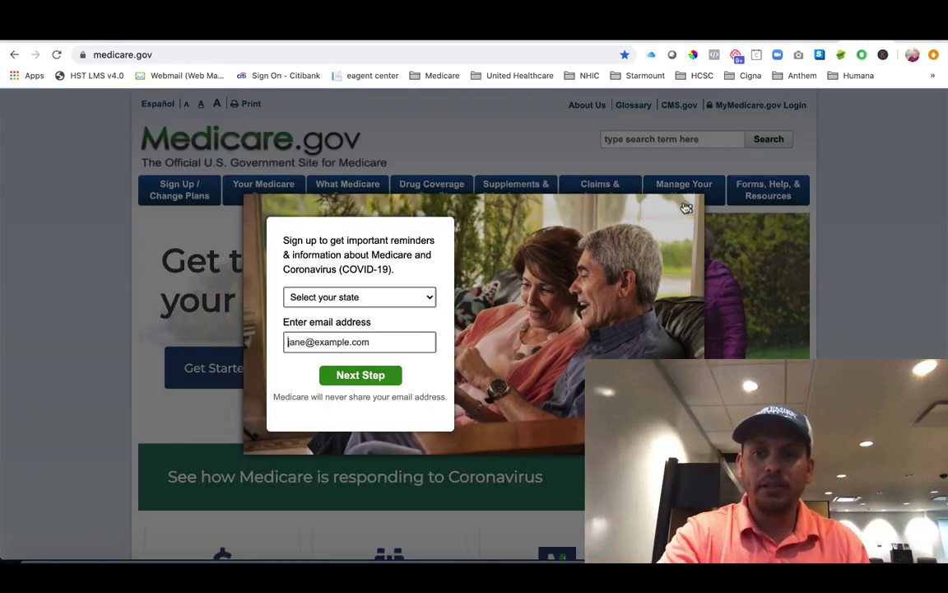
pyautogui.click(687, 208)
# - Look over the Medicare.gov home page and capture it in full with the Full Page Screen Capture extension
pyautogui.scroll(-10, 688, 213)
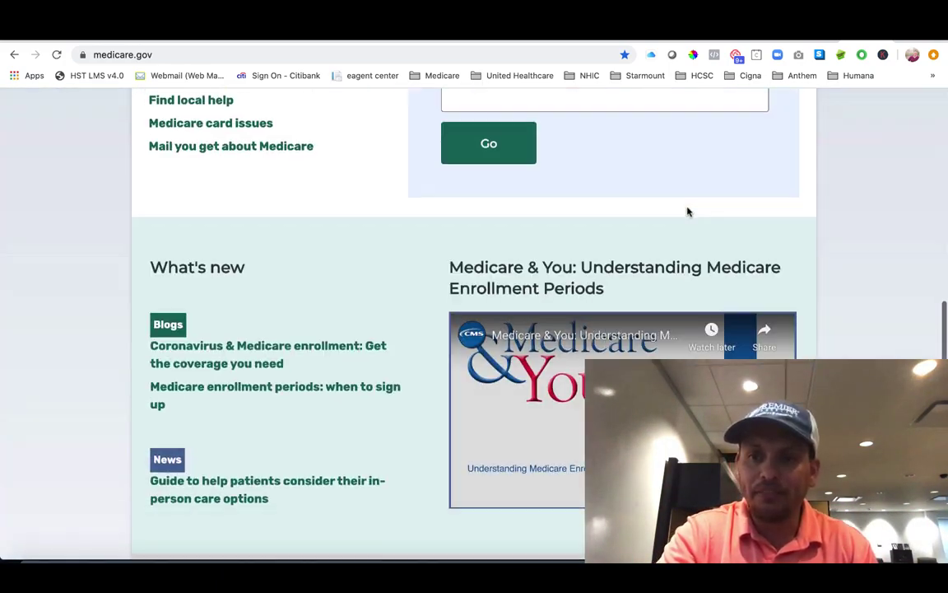
pyautogui.scroll(-5, 688, 212)
pyautogui.scroll(5, 688, 213)
pyautogui.scroll(-6, 688, 212)
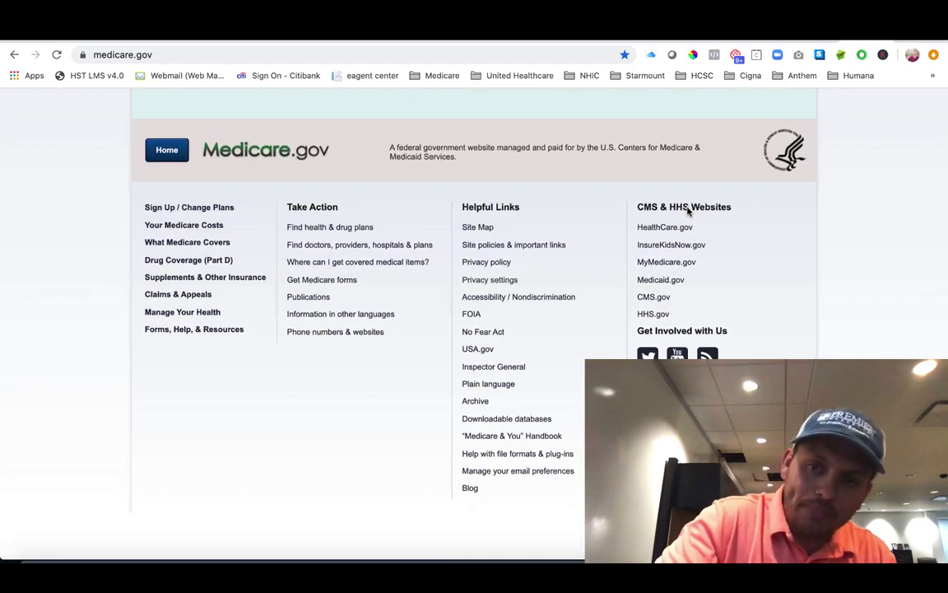
pyautogui.scroll(15, 688, 213)
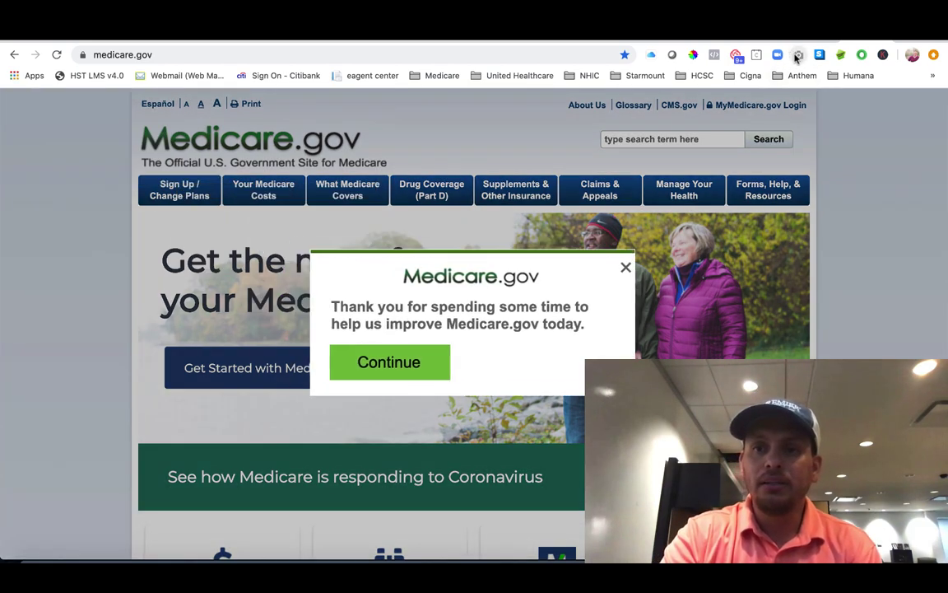
pyautogui.click(797, 55)
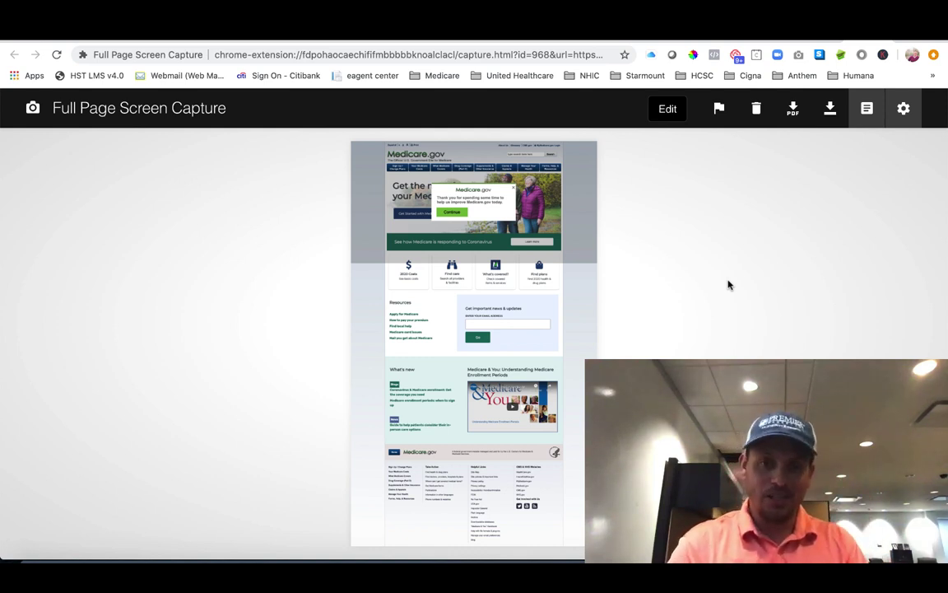
# - Switch to the AHIP Module 5 Final Review, Attempt 3, and look through its questions and answer choices
pyautogui.click(533, 41)
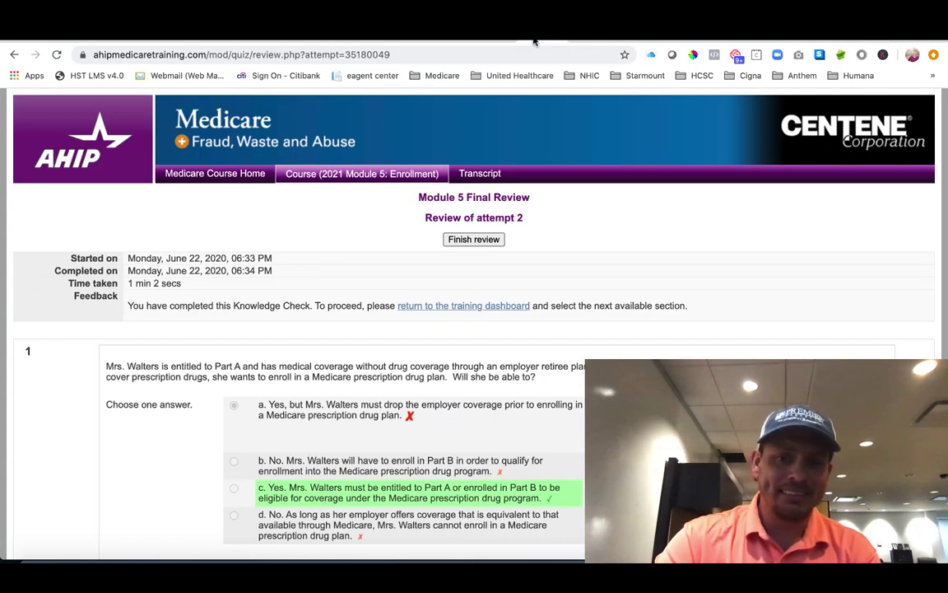
pyautogui.click(448, 37)
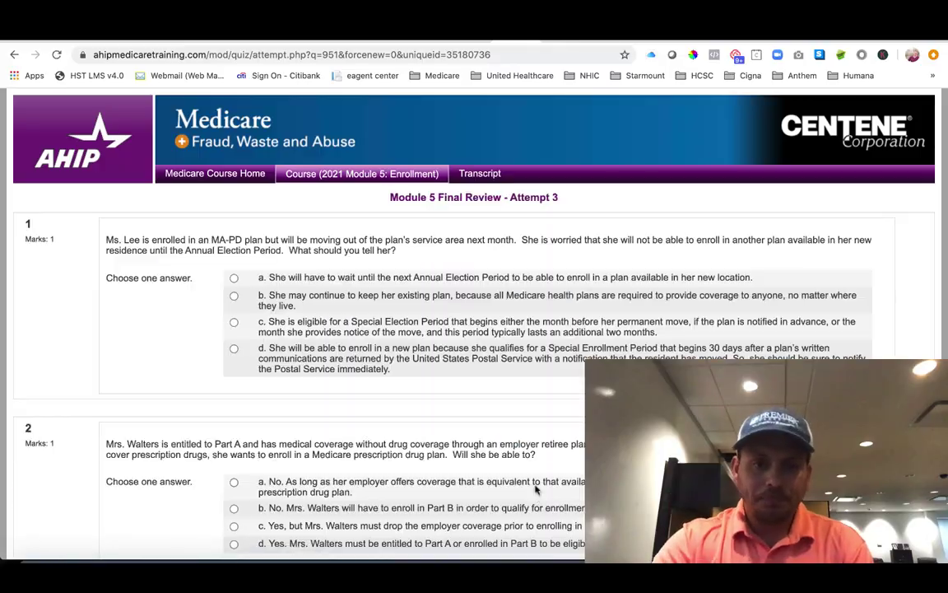
pyautogui.scroll(-20, 304, 346)
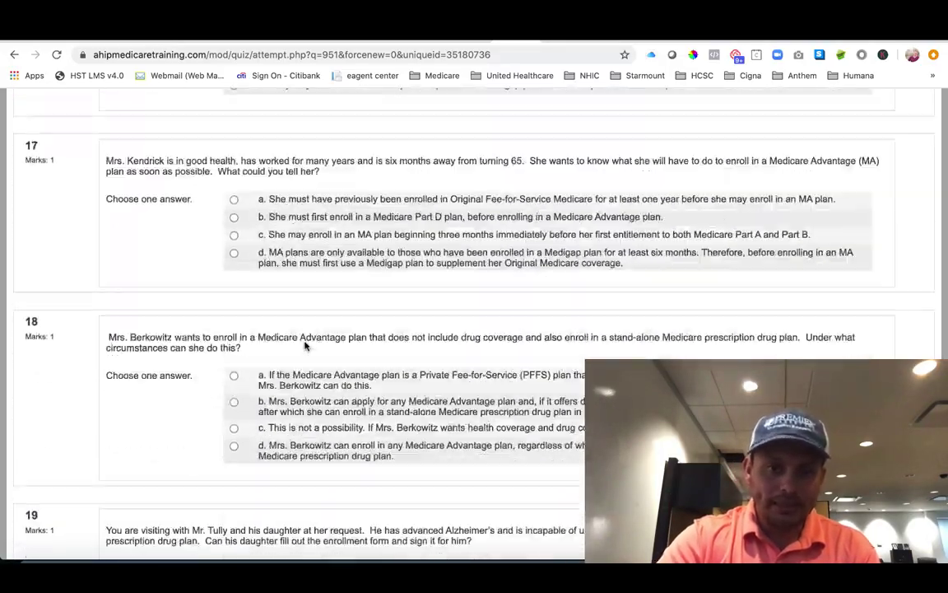
pyautogui.scroll(20, 305, 346)
pyautogui.scroll(4, 280, 345)
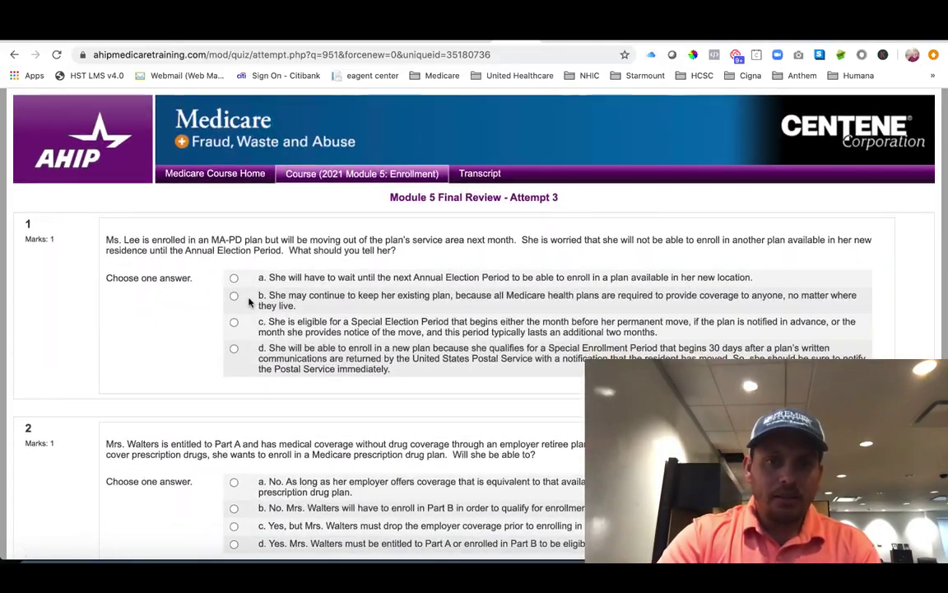
pyautogui.scroll(-1, 250, 306)
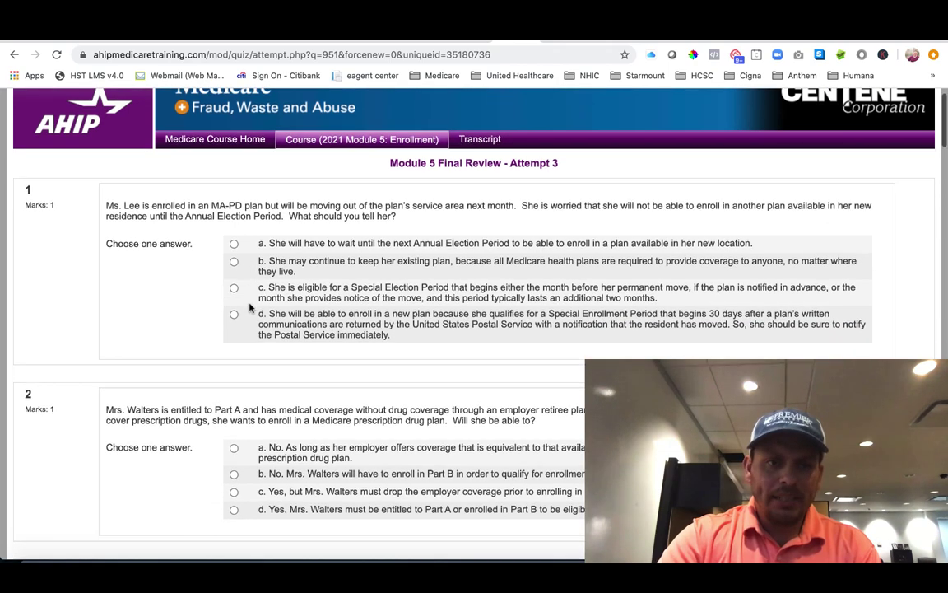
pyautogui.click(15, 55)
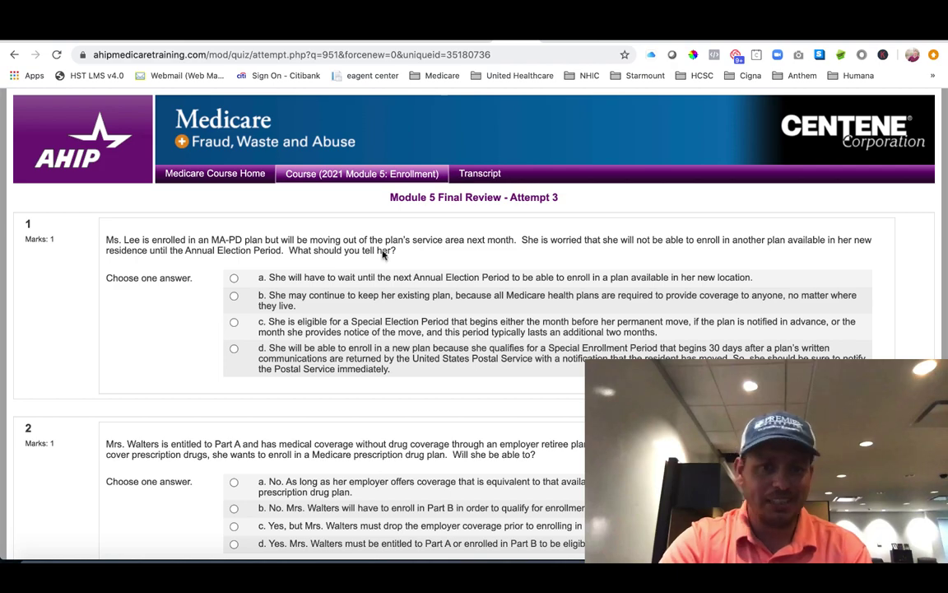
pyautogui.scroll(-1, 242, 352)
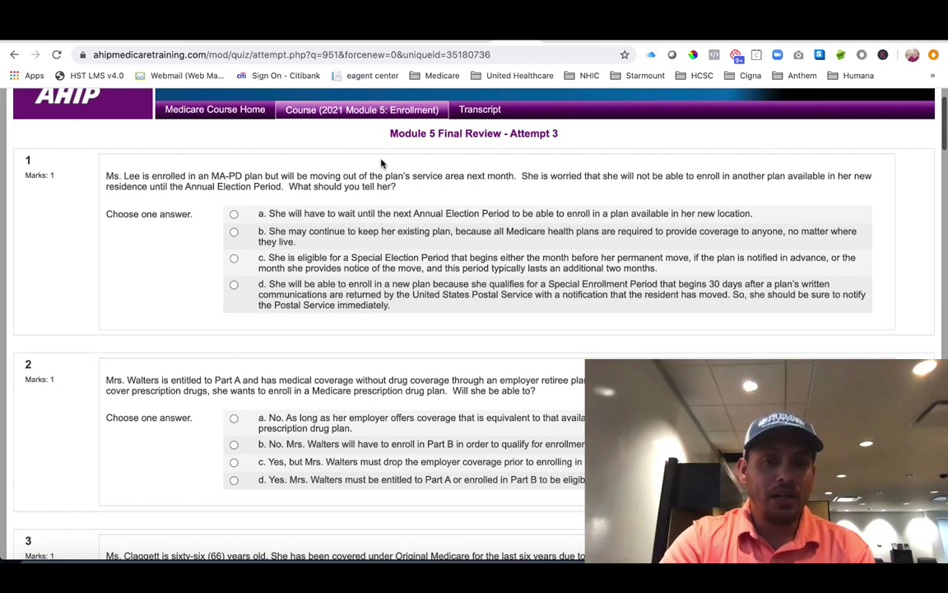
pyautogui.scroll(-3, 463, 370)
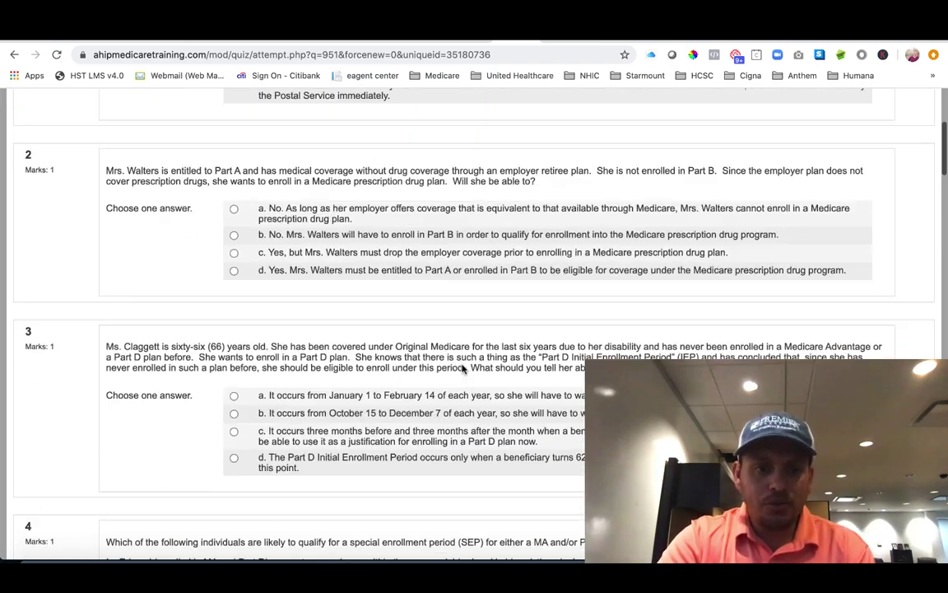
pyautogui.scroll(-20, 463, 370)
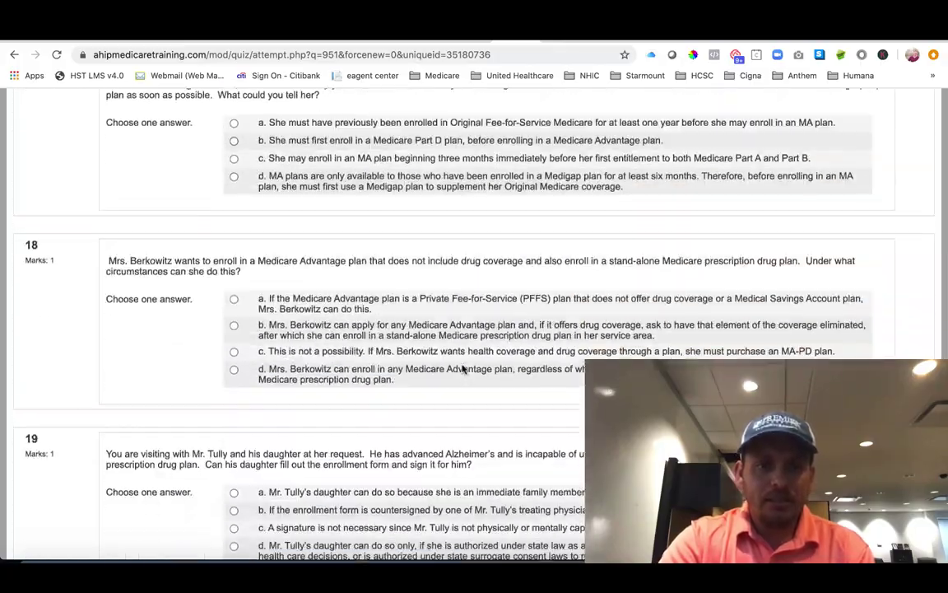
# - Select answer a for questions 1 to 5 of the Module 5 Final Review
pyautogui.scroll(20, 463, 369)
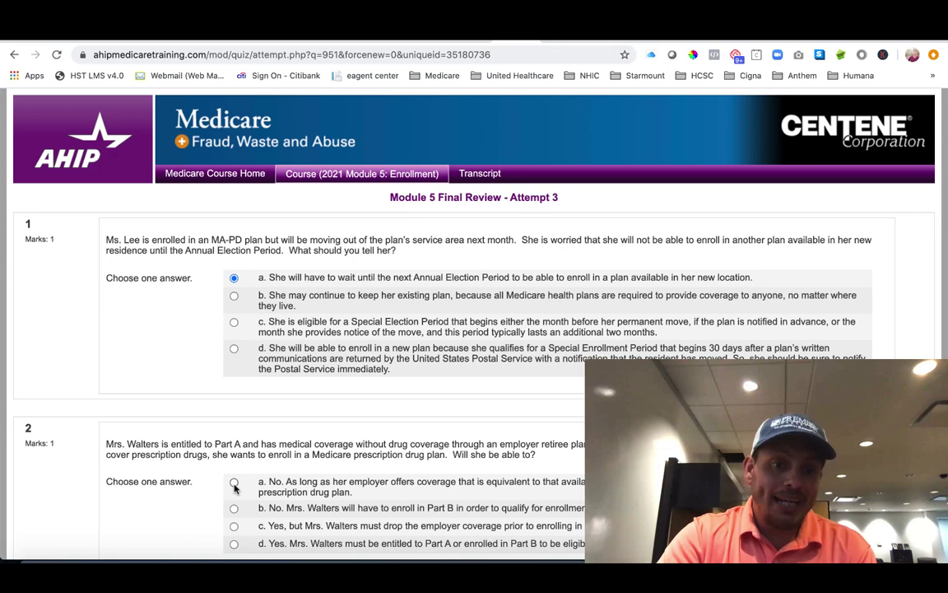
pyautogui.scroll(-5, 235, 486)
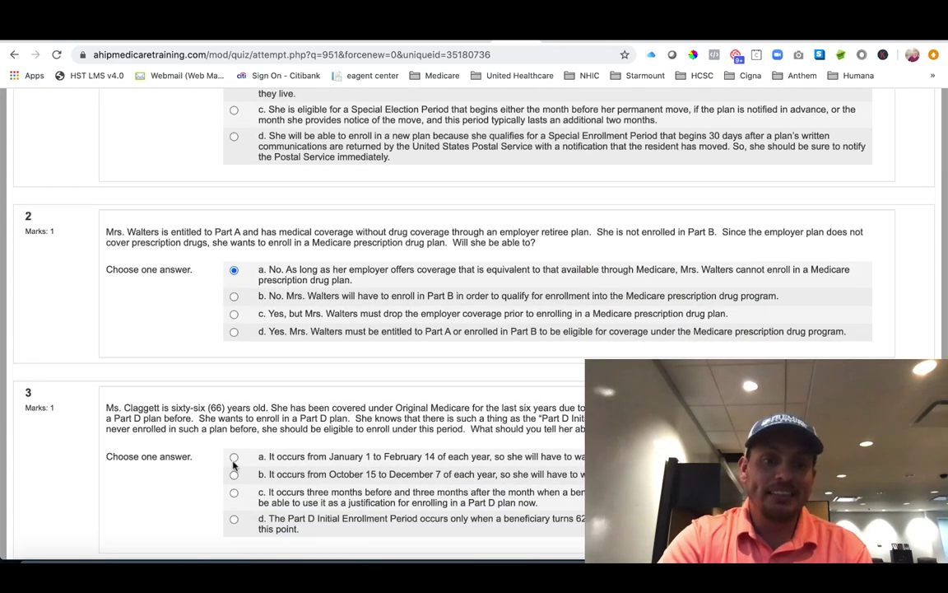
pyautogui.scroll(-7, 234, 459)
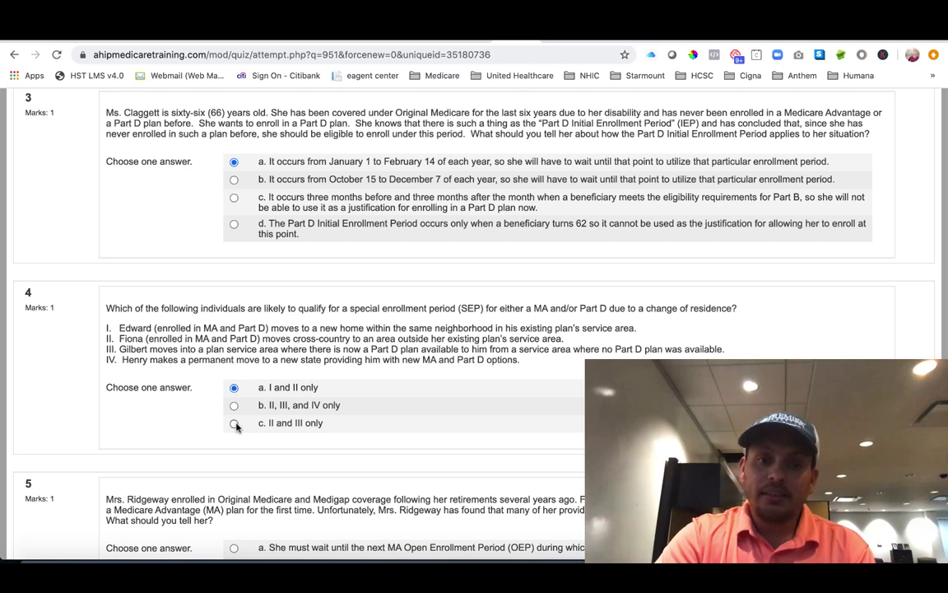
pyautogui.scroll(-4, 236, 424)
pyautogui.click(234, 403)
# - Select answer a for questions 6 to 9 of the Module 5 Final Review
pyautogui.scroll(-3, 233, 427)
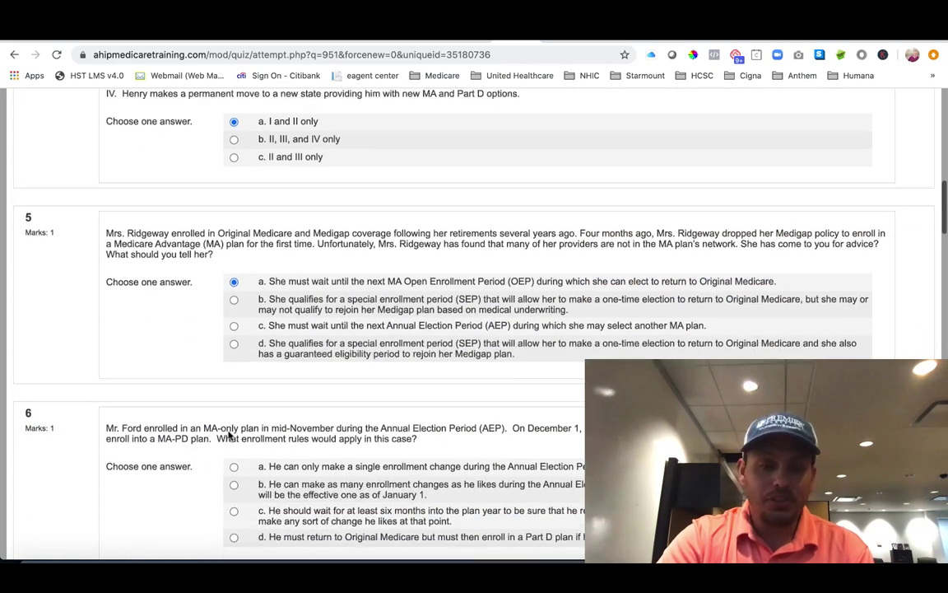
pyautogui.scroll(-1, 230, 436)
pyautogui.scroll(-5, 251, 432)
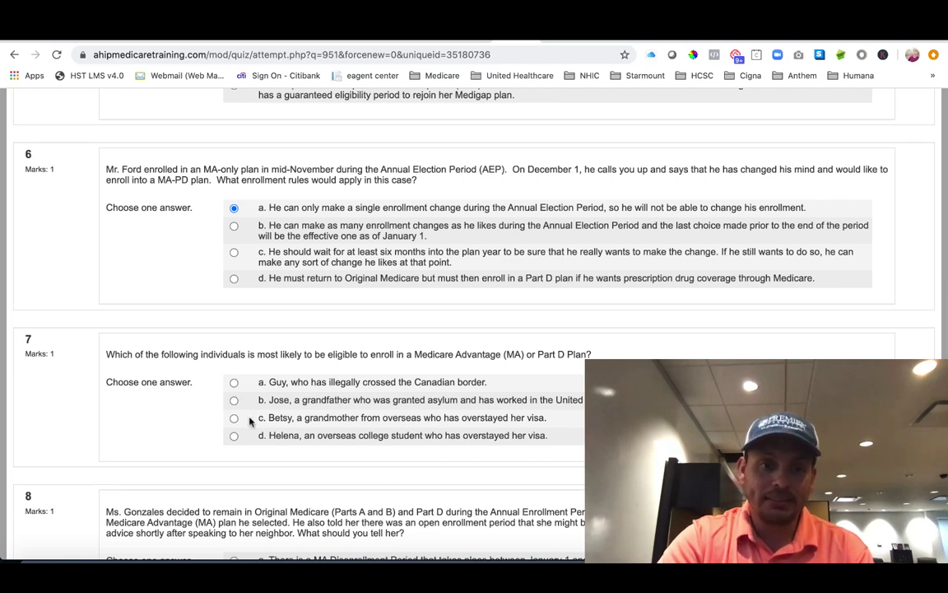
pyautogui.scroll(-4, 247, 412)
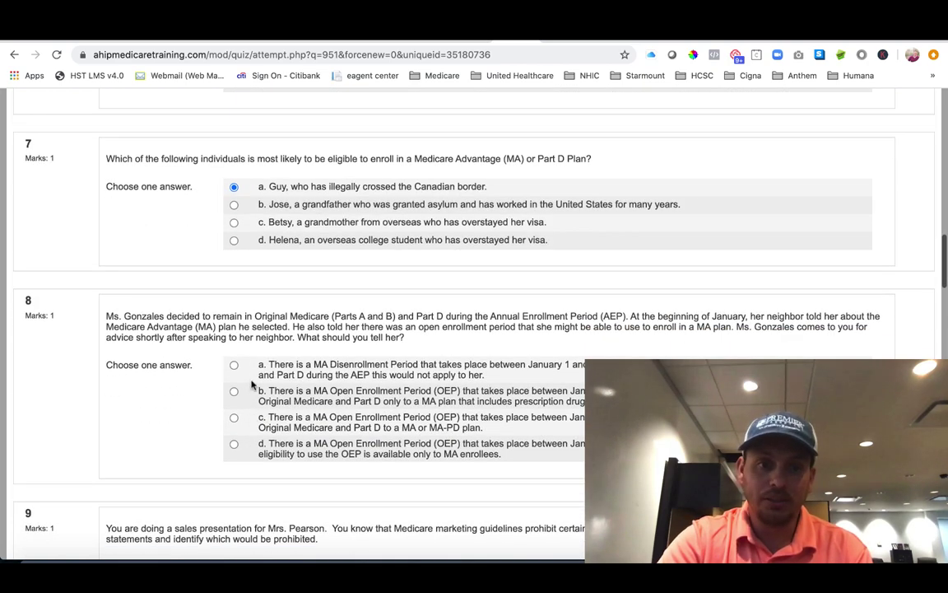
pyautogui.scroll(-3, 234, 368)
pyautogui.click(233, 419)
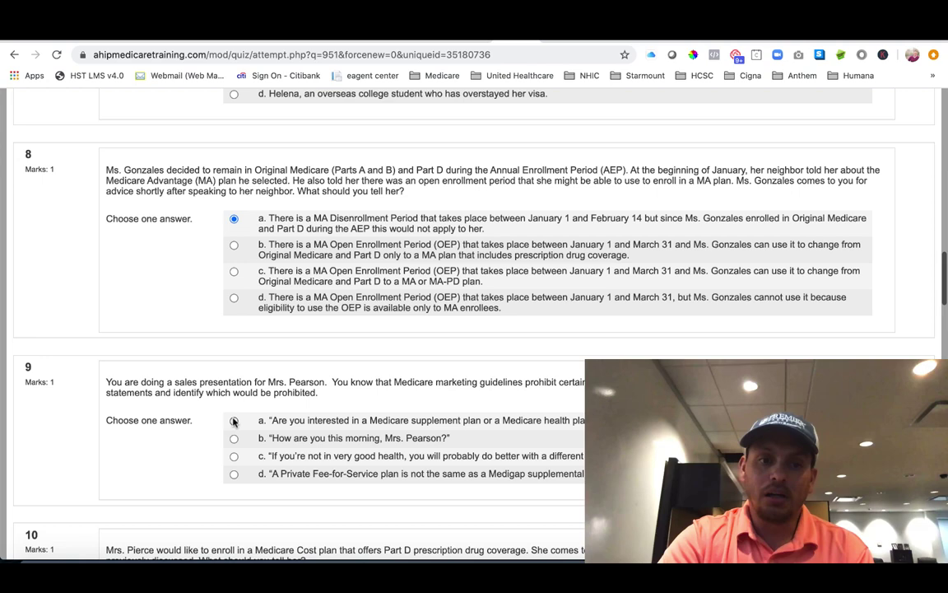
# - Select answer a for questions 10 to 13 of the Module 5 Final Review
pyautogui.scroll(-2, 234, 424)
pyautogui.scroll(-2, 237, 449)
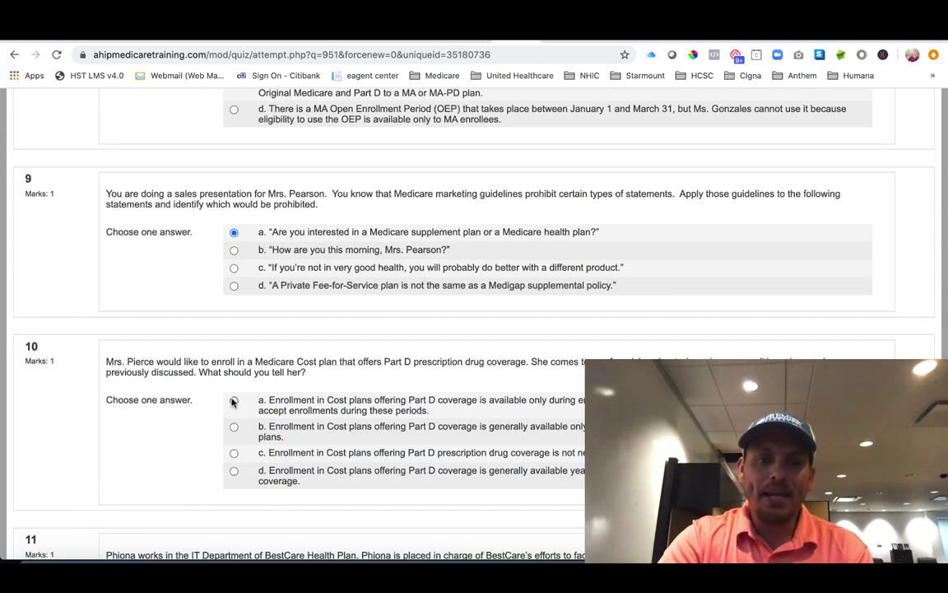
pyautogui.scroll(-5, 234, 402)
pyautogui.click(234, 467)
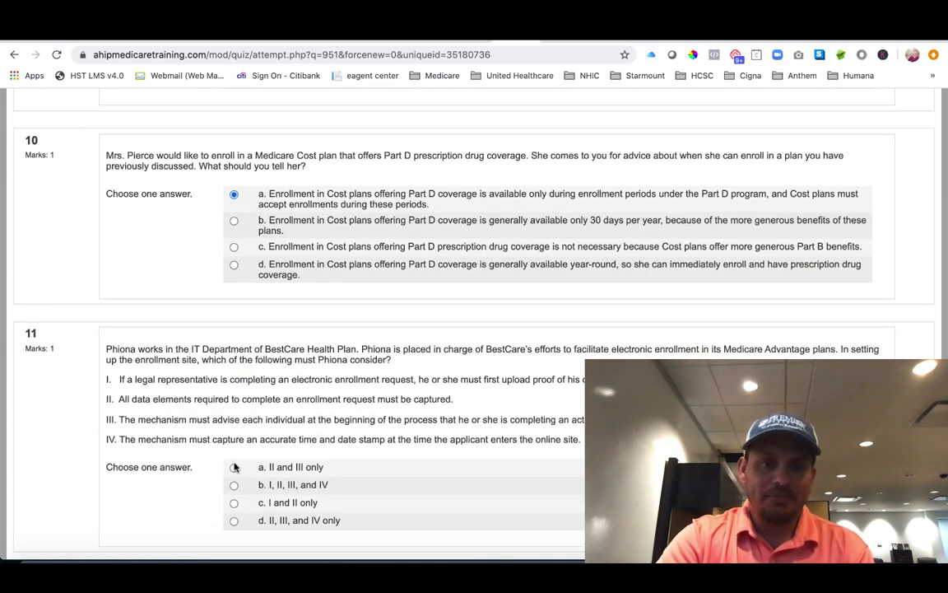
pyautogui.scroll(-7, 235, 465)
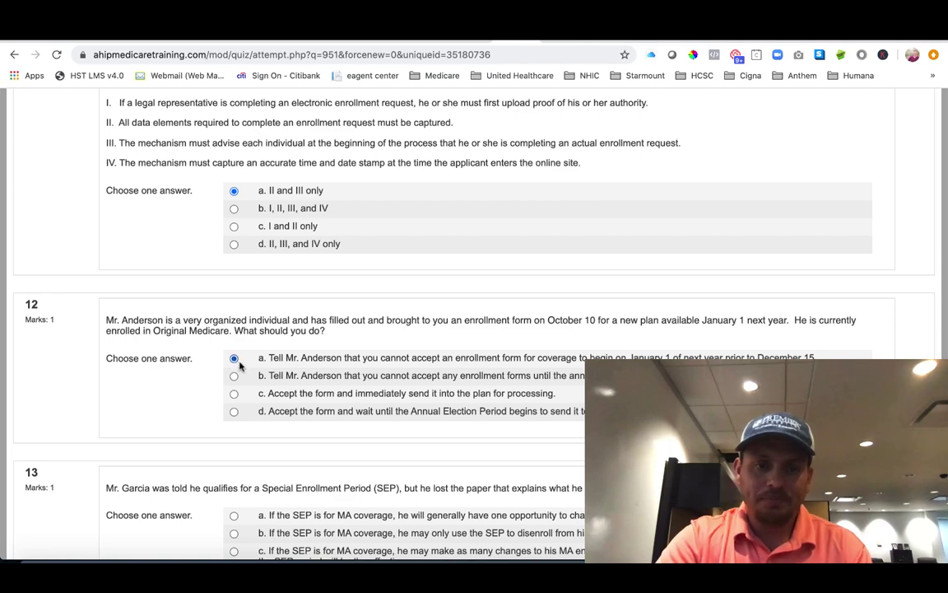
pyautogui.scroll(-4, 239, 365)
pyautogui.click(233, 339)
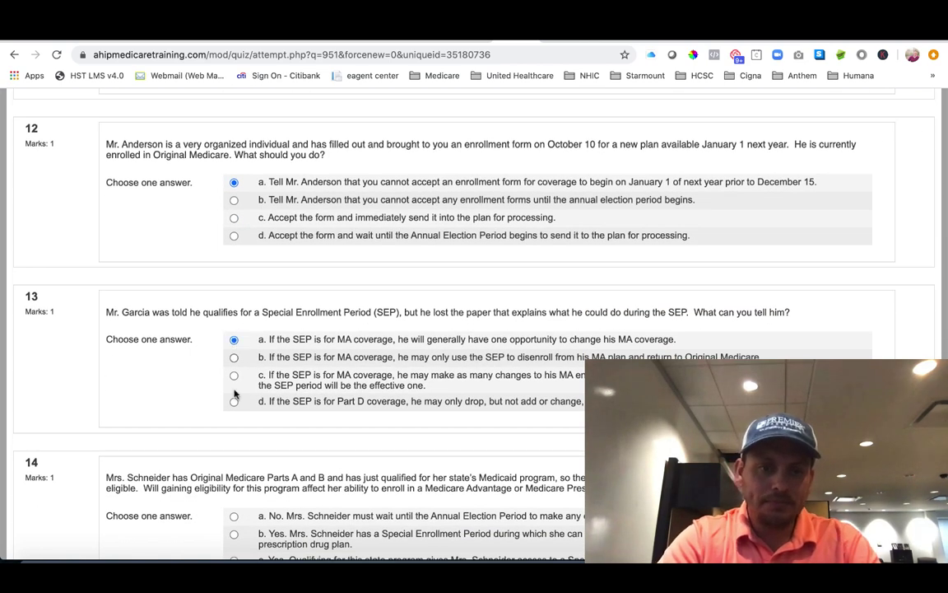
# - Select answer a for questions 14 to 16 of the Module 5 Final Review
pyautogui.scroll(-4, 234, 395)
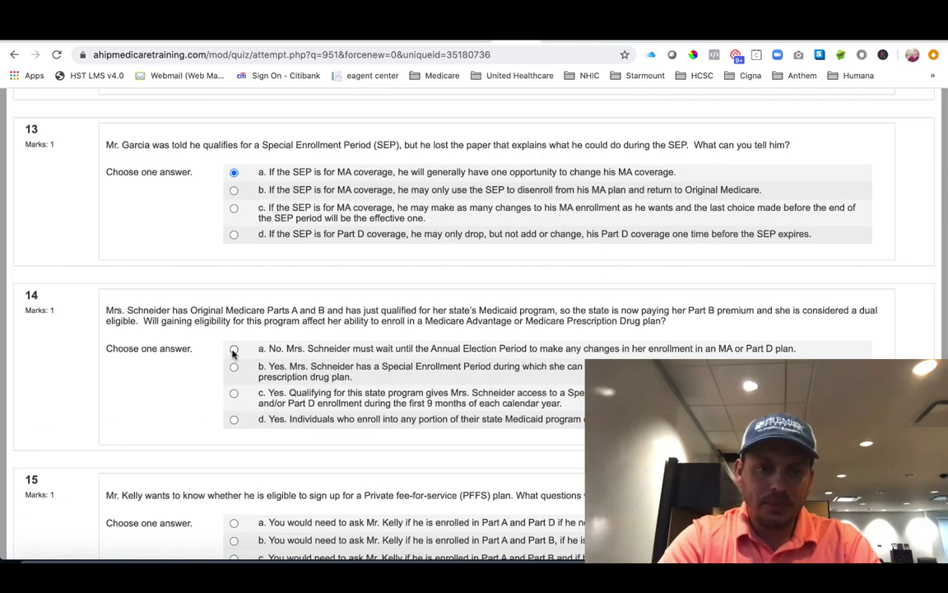
pyautogui.click(234, 349)
pyautogui.scroll(-5, 234, 416)
pyautogui.click(234, 311)
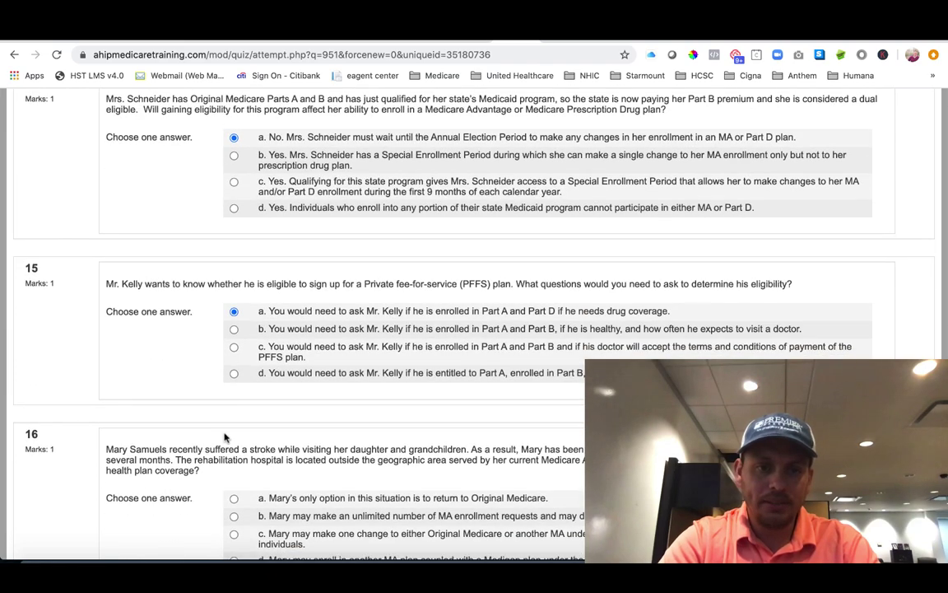
pyautogui.scroll(-4, 225, 438)
pyautogui.click(233, 324)
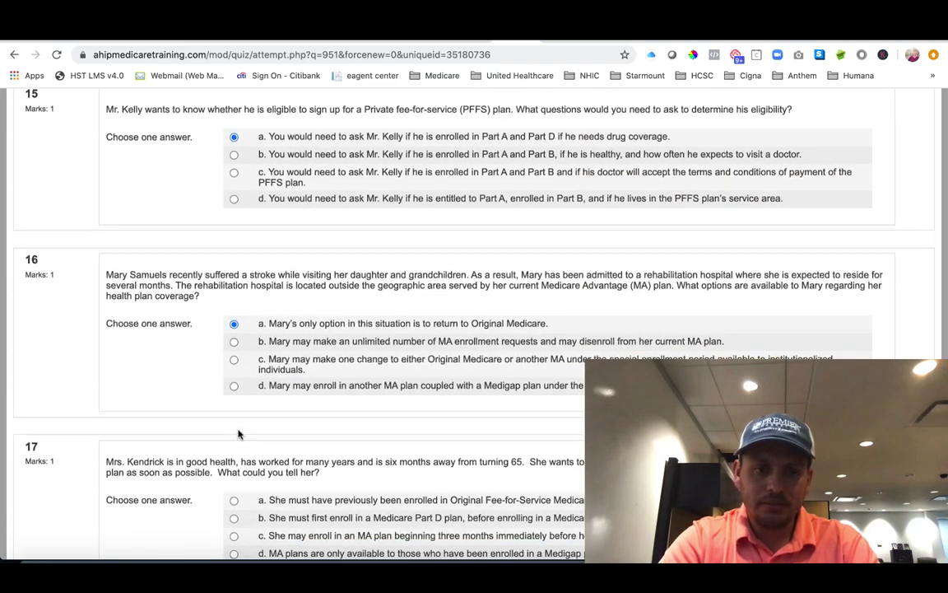
# - Select answer a for questions 17 to 20 of the Module 5 Final Review
pyautogui.scroll(-3, 239, 433)
pyautogui.scroll(-4, 239, 444)
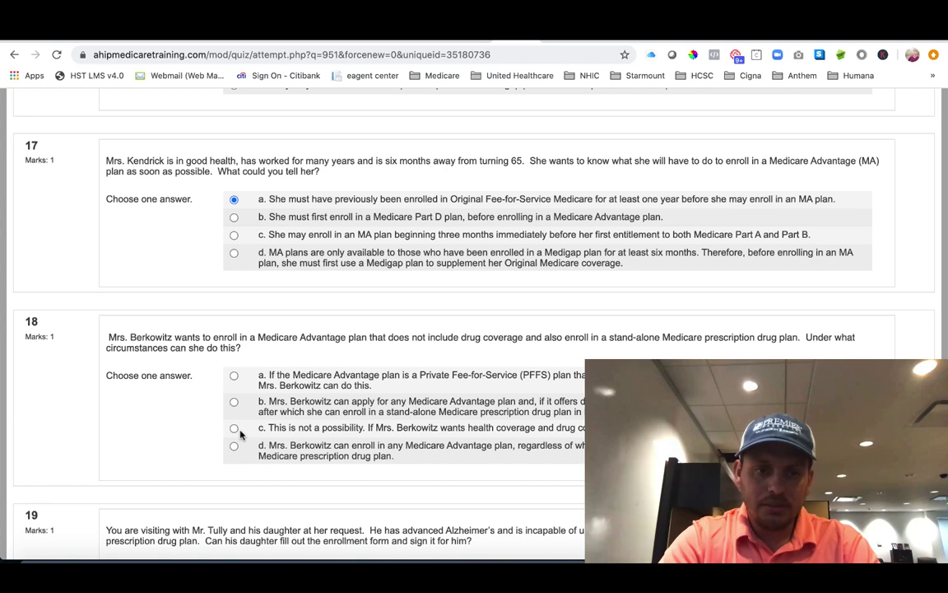
pyautogui.scroll(-5, 235, 419)
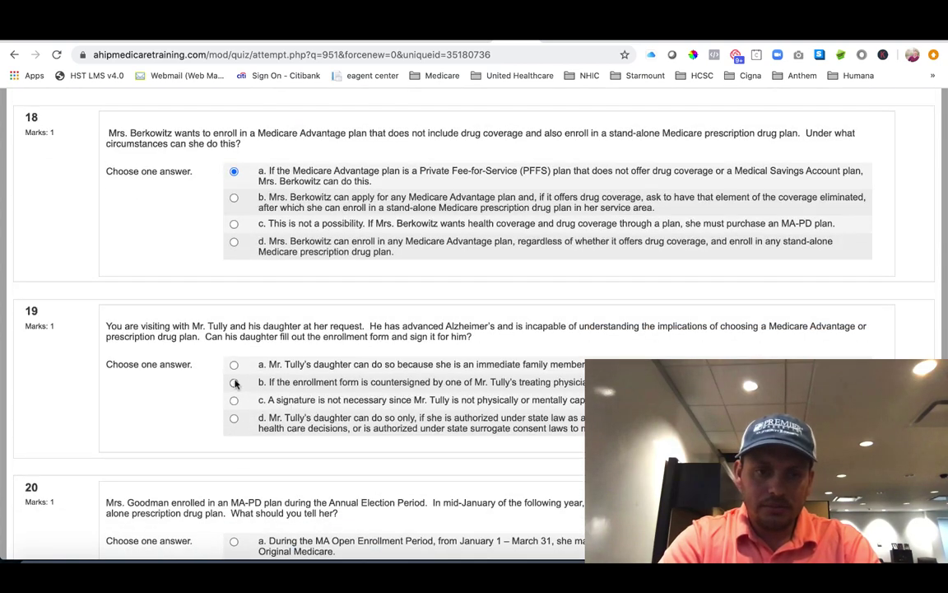
pyautogui.click(234, 362)
pyautogui.scroll(-4, 234, 450)
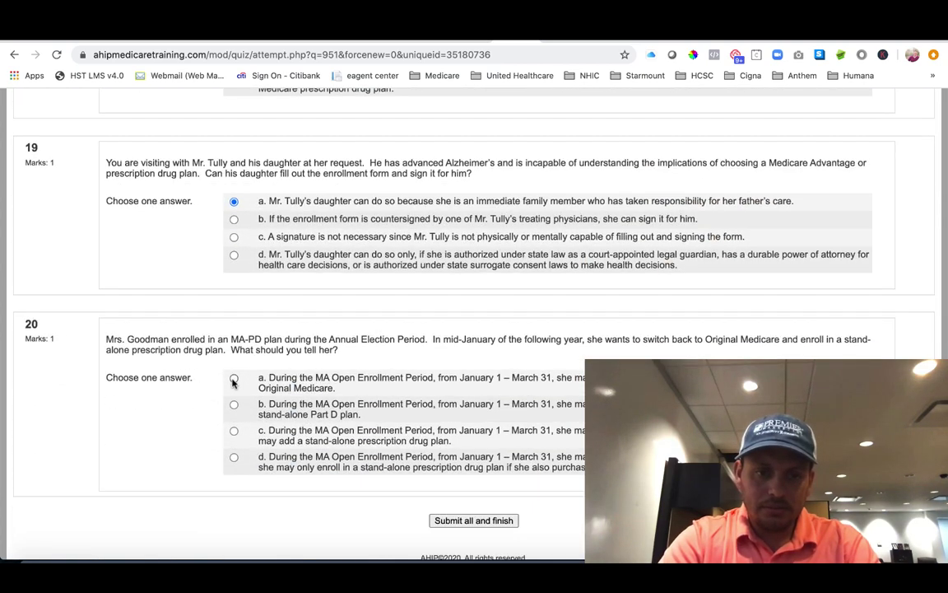
pyautogui.click(234, 378)
# - Submit and close the Module 5 Final Review attempt, and view the marked answers starting with question 1
pyautogui.click(443, 527)
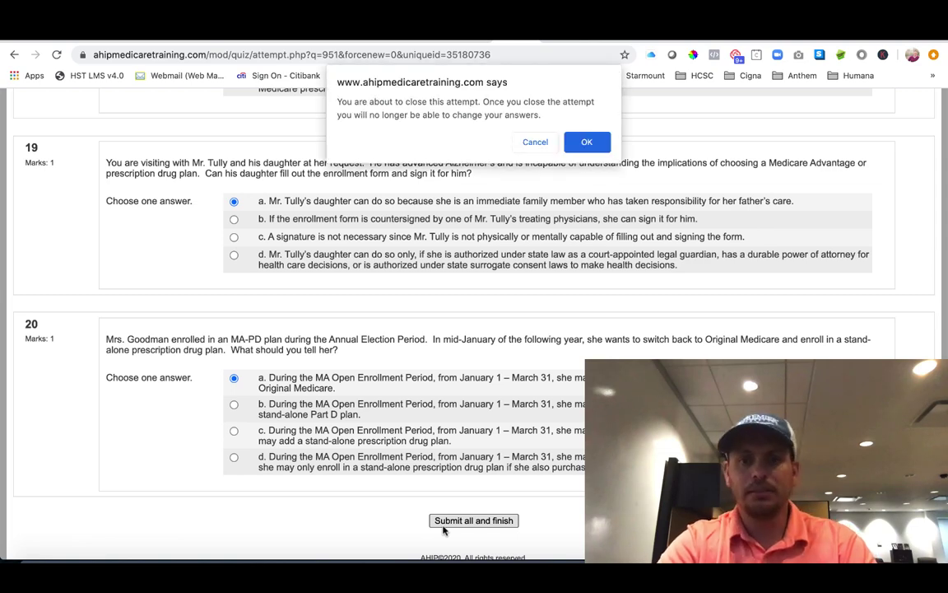
pyautogui.click(587, 143)
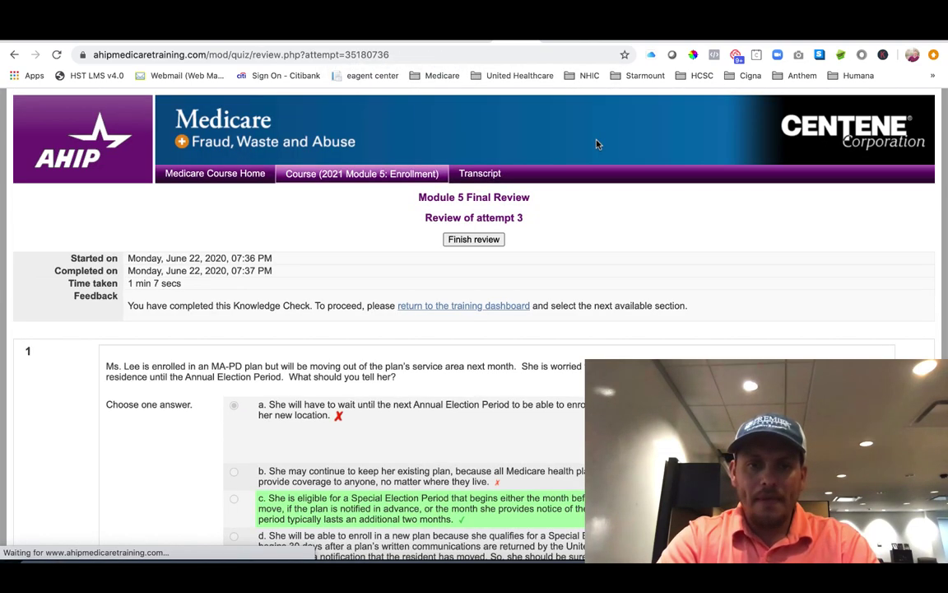
pyautogui.scroll(-3, 536, 335)
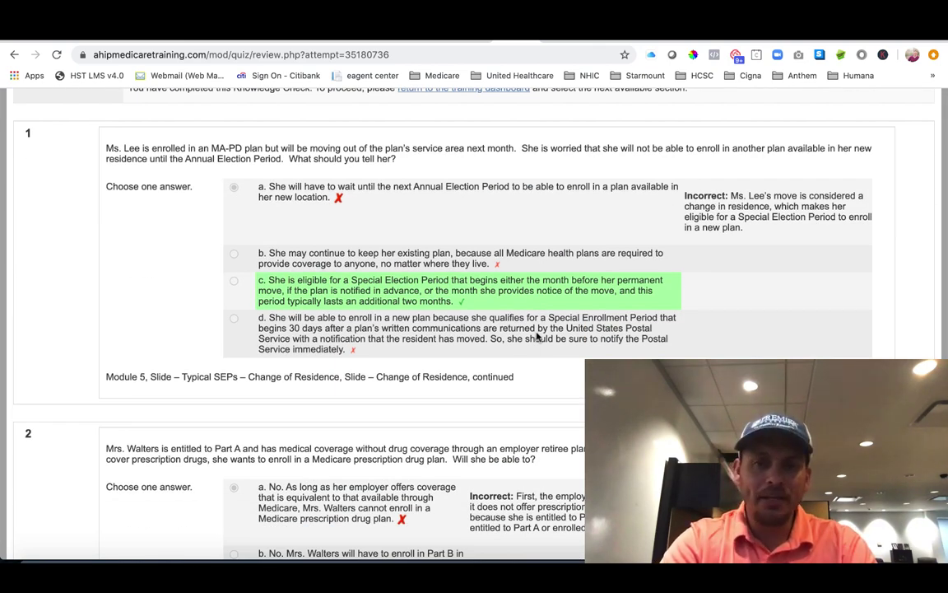
# - Capture the full Module 5 review page and save it to Downloads as a PDF named "test page 1"
pyautogui.click(799, 58)
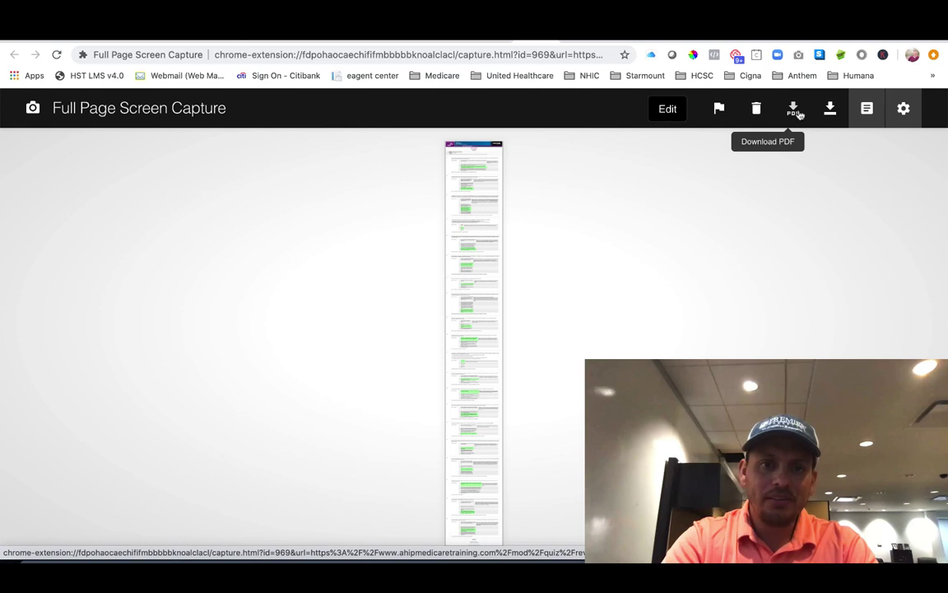
pyautogui.click(795, 111)
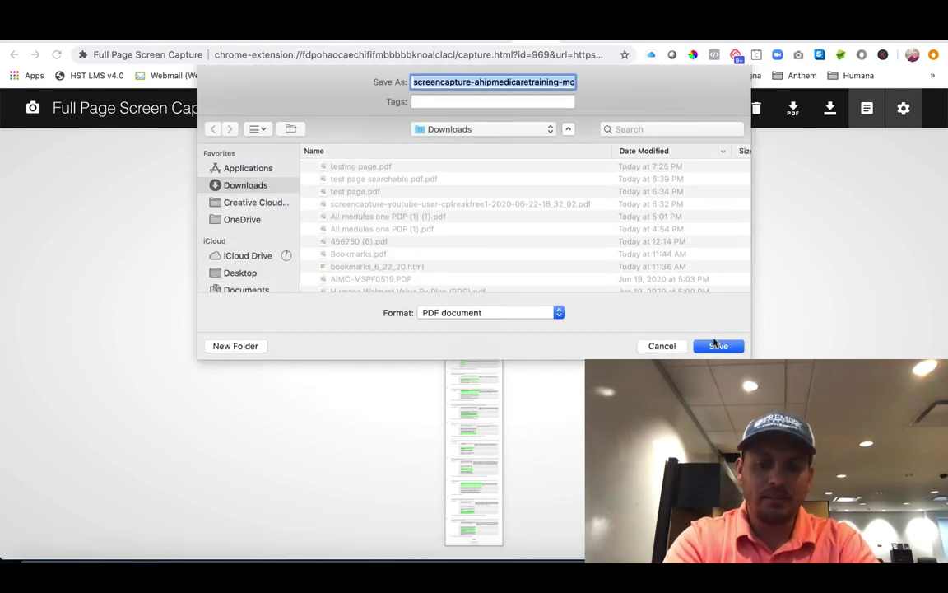
pyautogui.write('test page 1')
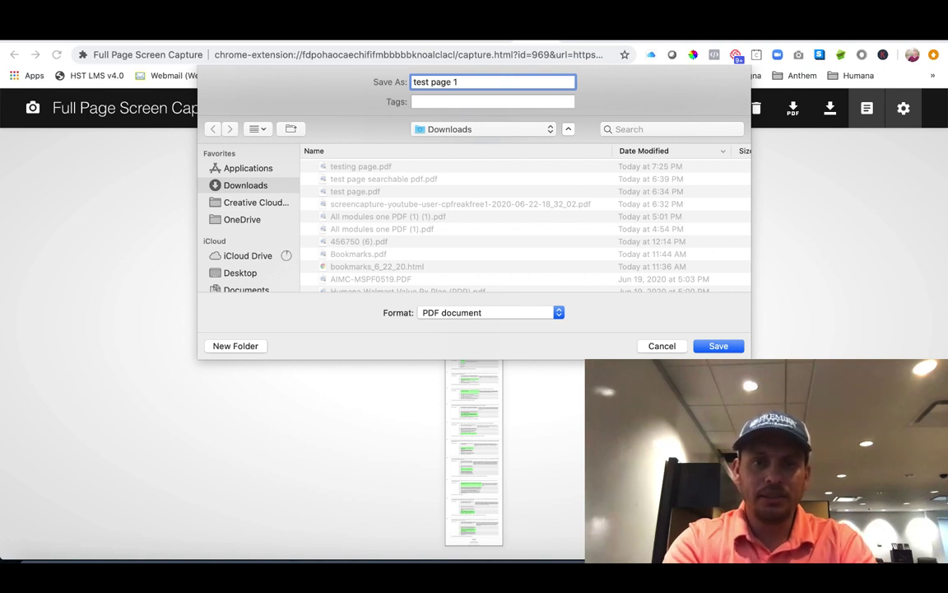
pyautogui.press('Return')
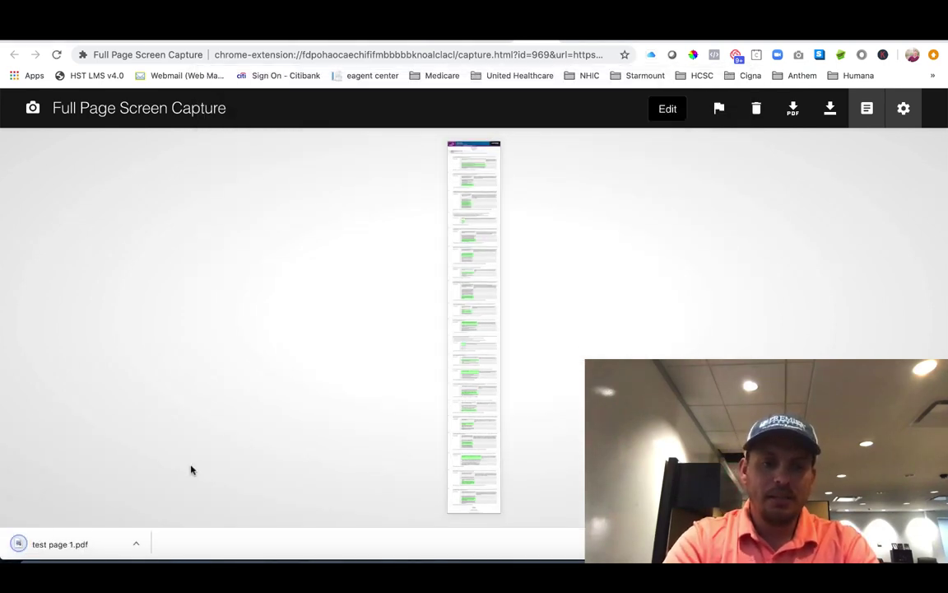
# - Open the downloaded test page 1.pdf in the browser and bring up its text search
pyautogui.click(86, 541)
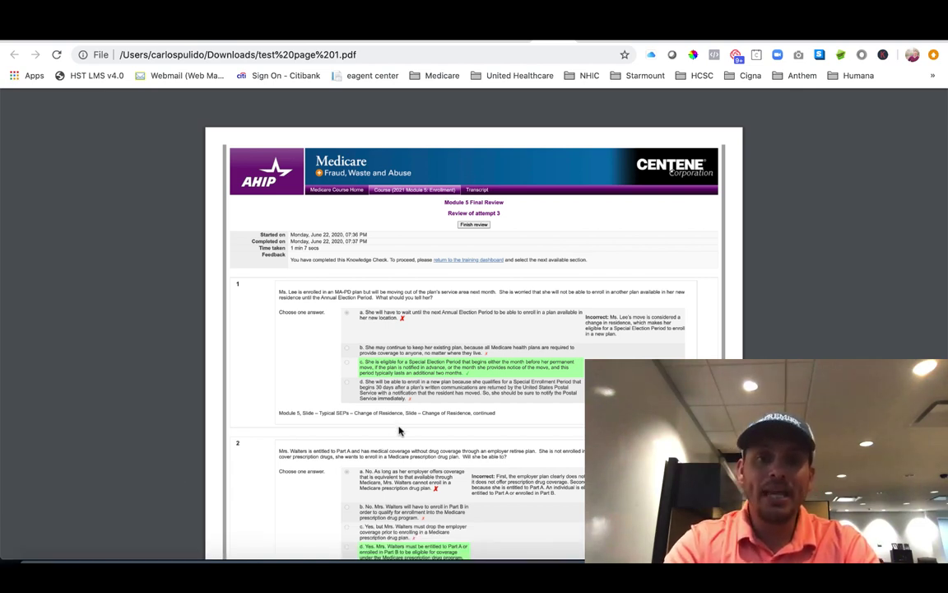
pyautogui.press('super+f')
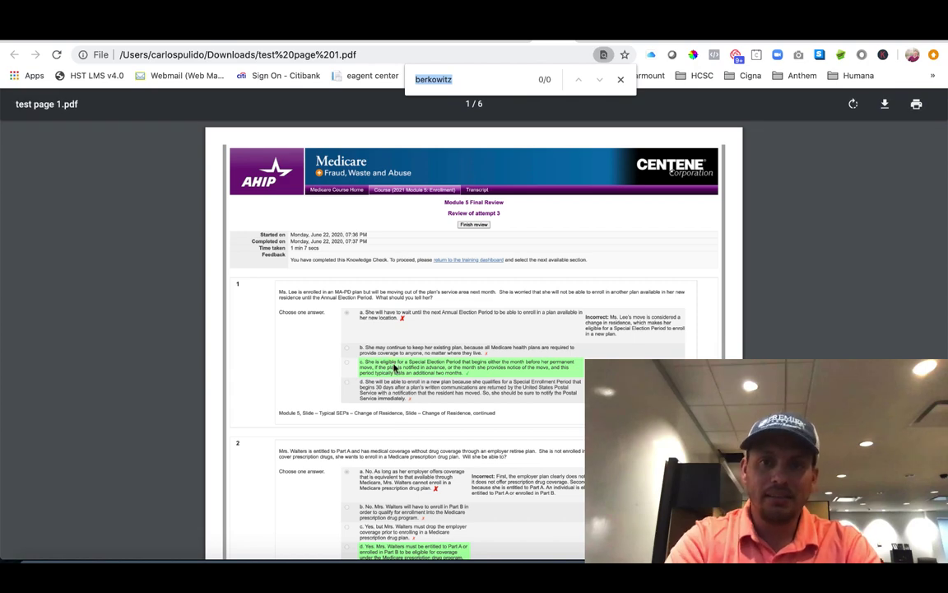
pyautogui.click(324, 370)
# - Open test page 1.pdf from the Downloads folder in Preview and search its text for "annual"
pyautogui.click(35, 560)
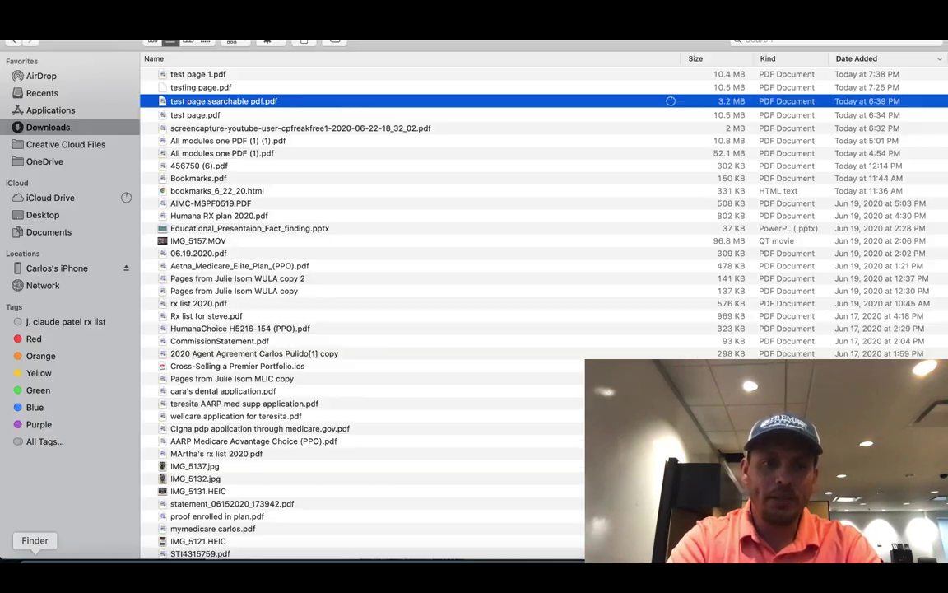
pyautogui.click(186, 75)
pyautogui.doubleClick(186, 75)
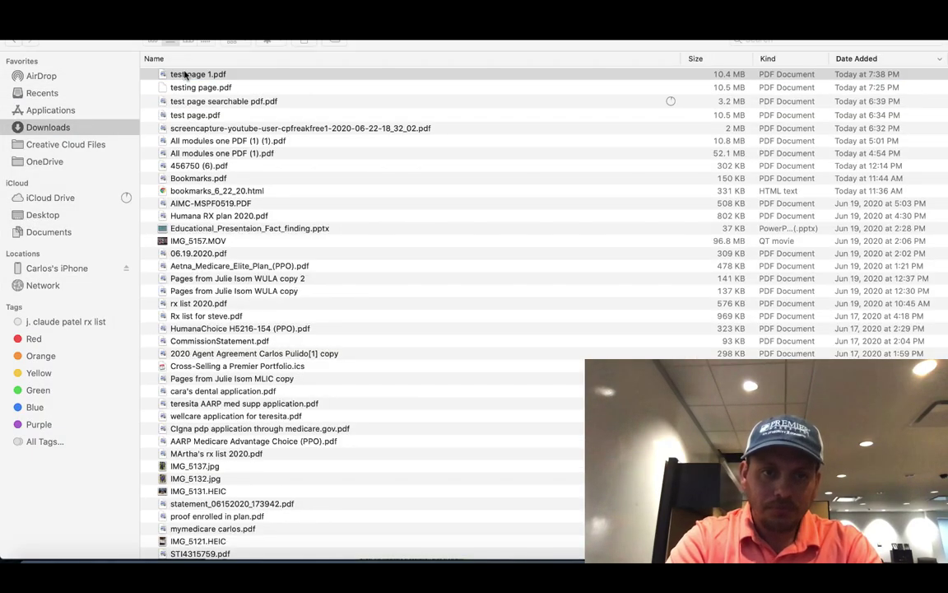
pyautogui.press('super+f')
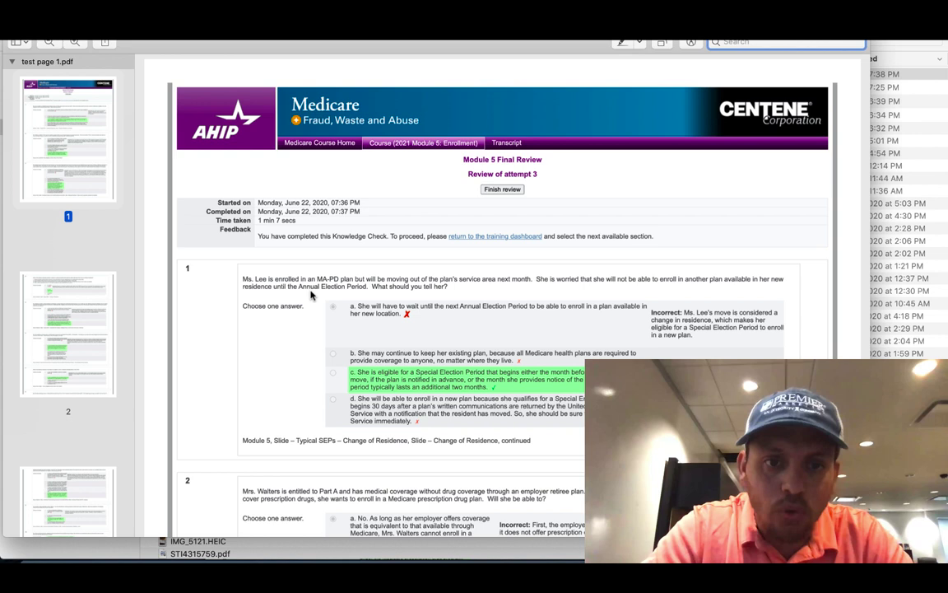
pyautogui.write('annual')
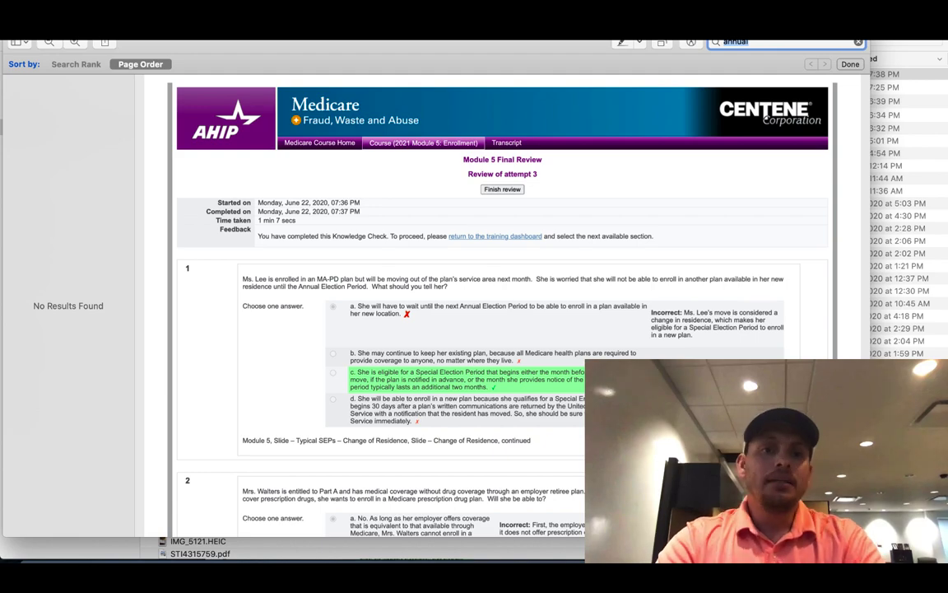
# - Switch back to Chrome and load the PDF converter site online2pdf.com
pyautogui.hotkey('ctrl', 'Up')
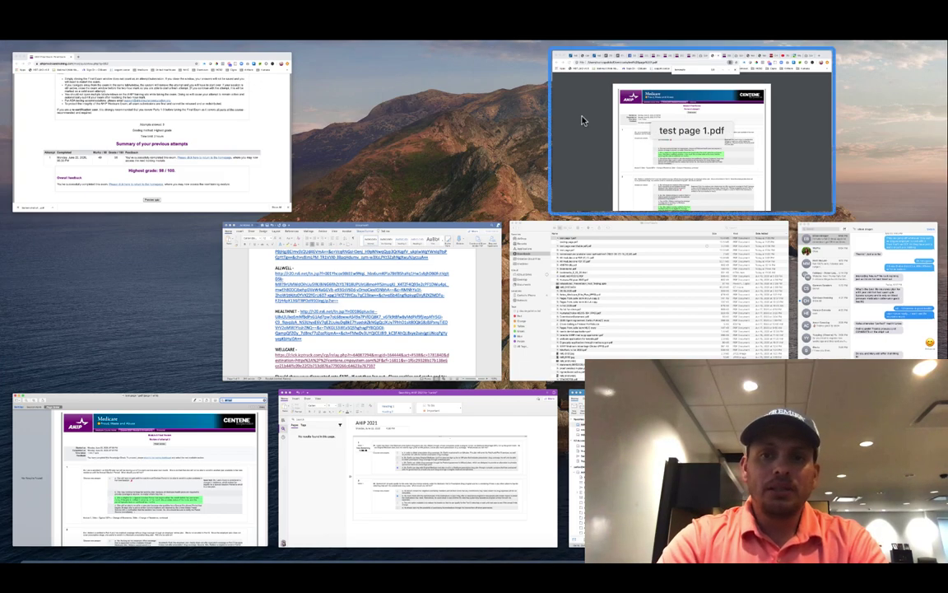
pyautogui.click(559, 118)
pyautogui.press('Escape')
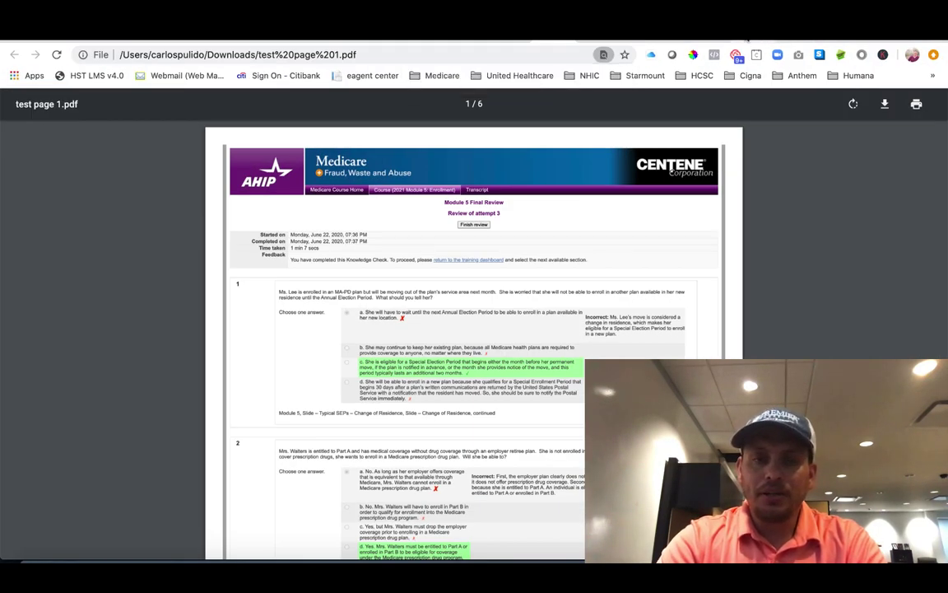
pyautogui.hotkey('ctrl', 'Tab')
pyautogui.scroll(5, 418, 156)
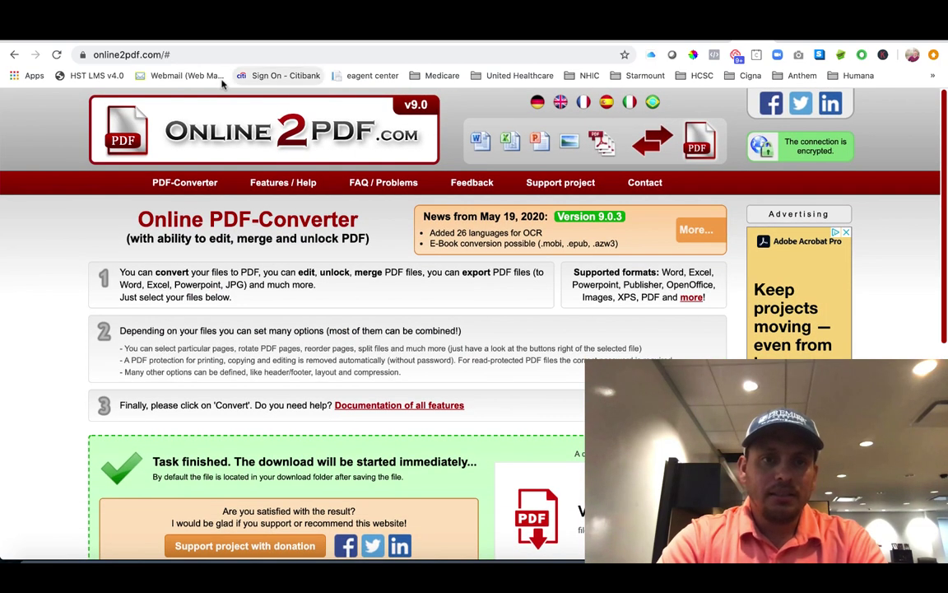
pyautogui.click(157, 55)
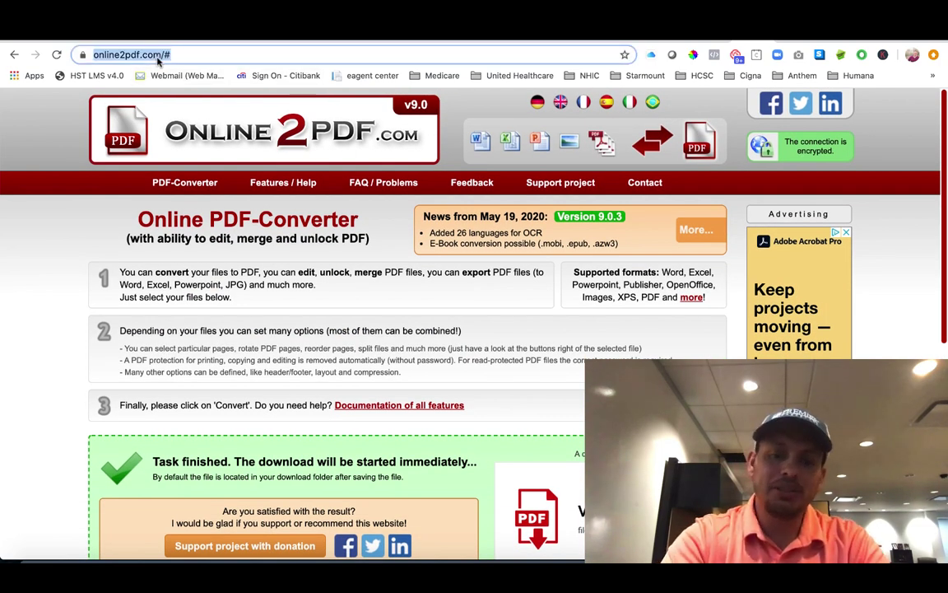
pyautogui.write('online2pdf.c')
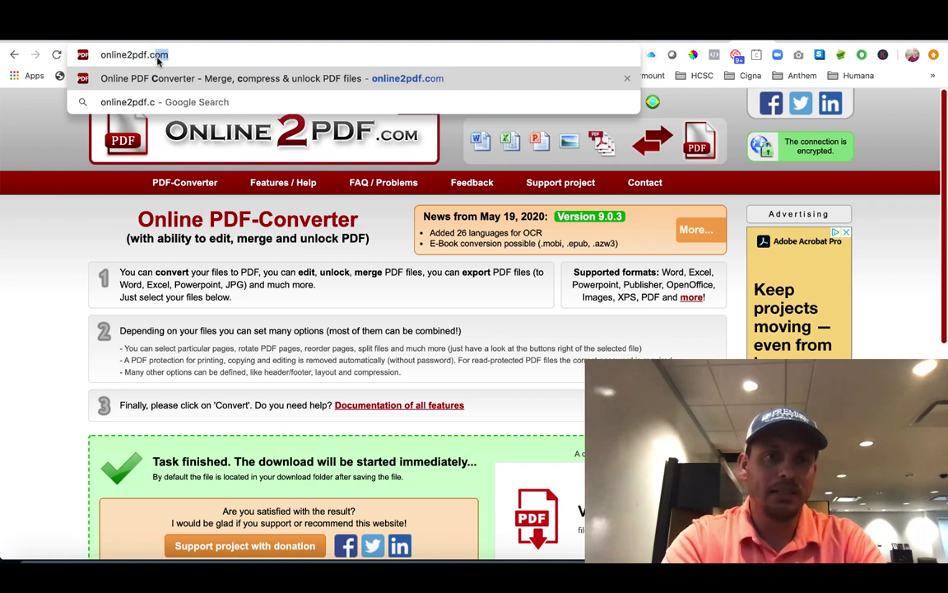
pyautogui.press('Return')
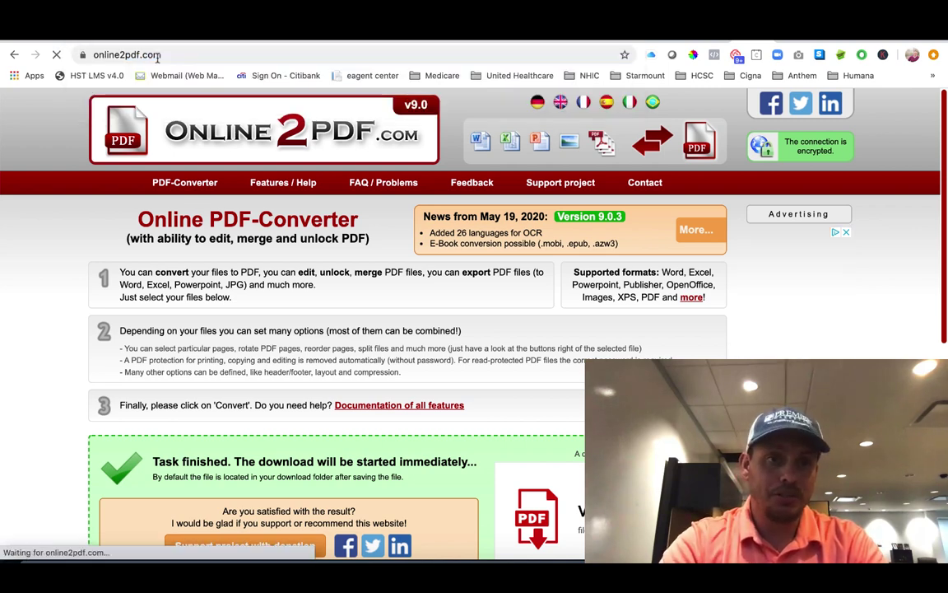
# - Choose test page 1.pdf from Downloads as the first file for conversion
pyautogui.scroll(-5, 163, 231)
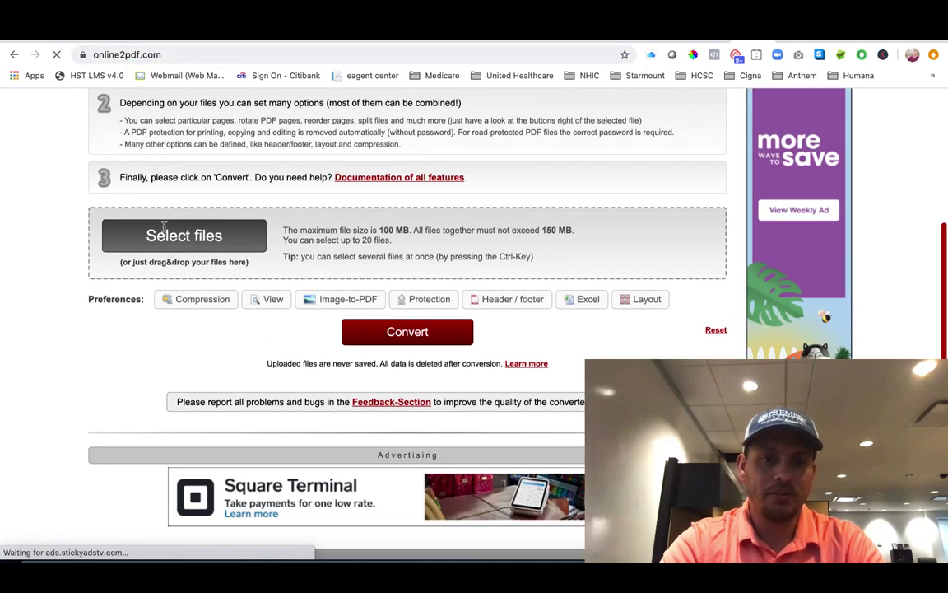
pyautogui.click(182, 253)
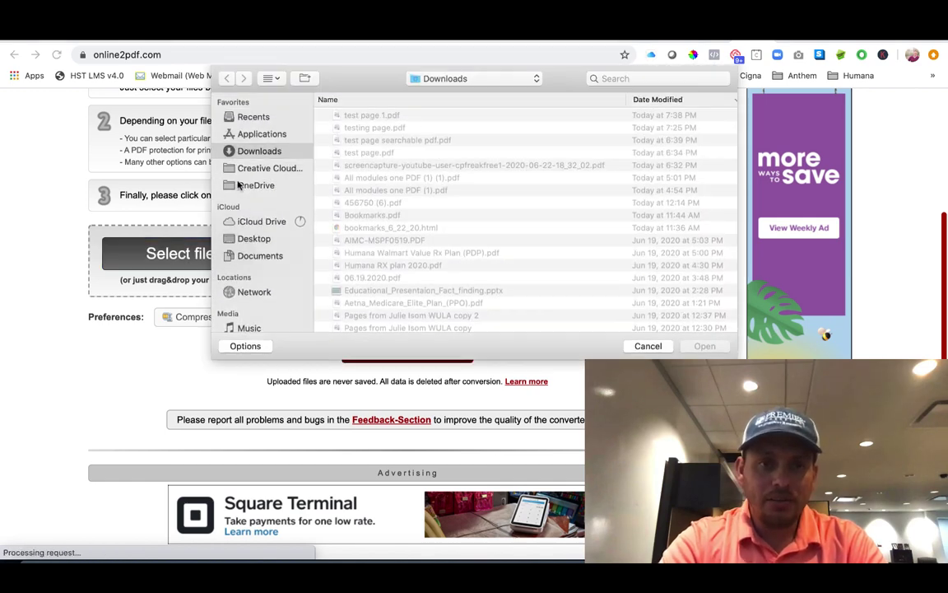
pyautogui.click(348, 120)
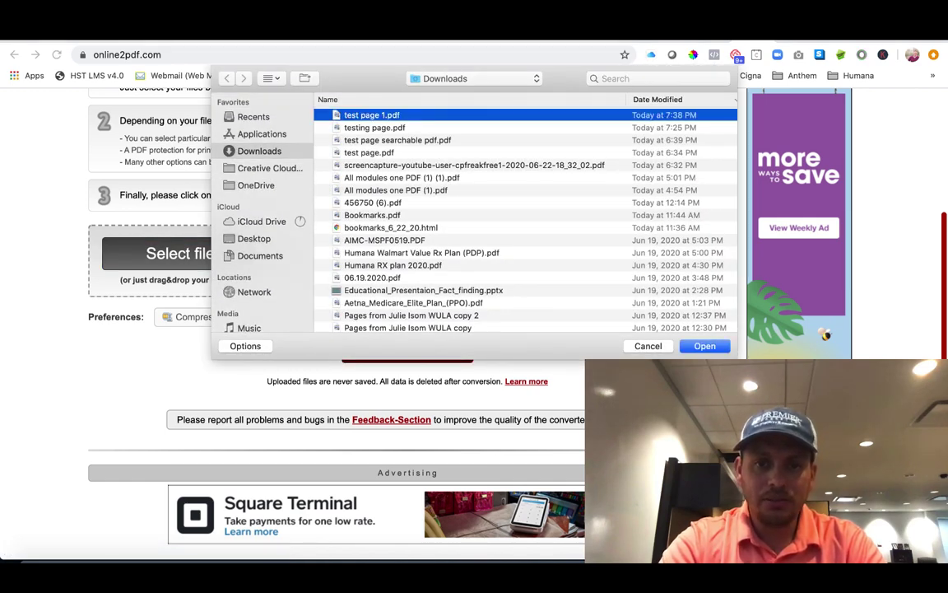
pyautogui.click(703, 346)
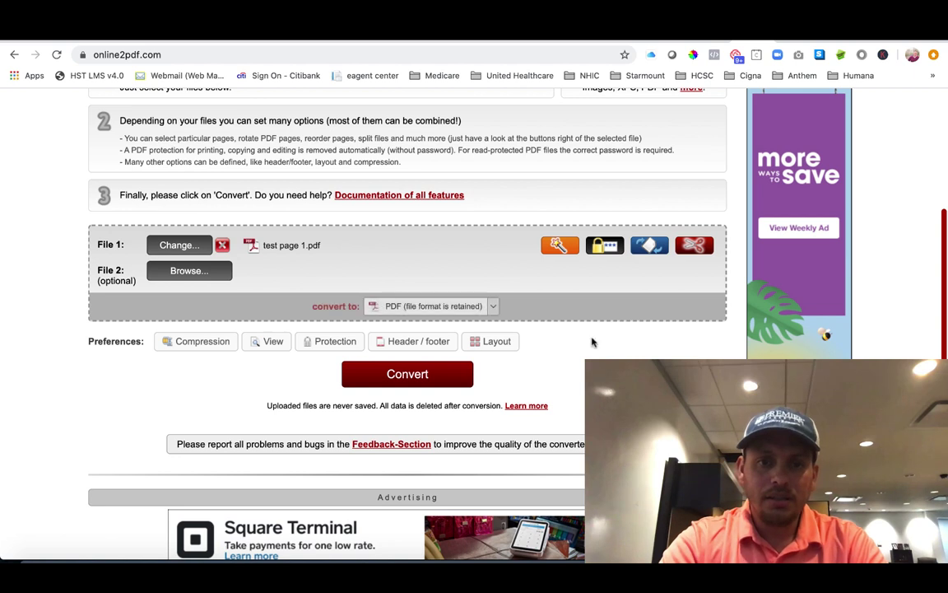
# - Convert the file to Searchable PDF (only for scans) with English character recognition
pyautogui.click(485, 308)
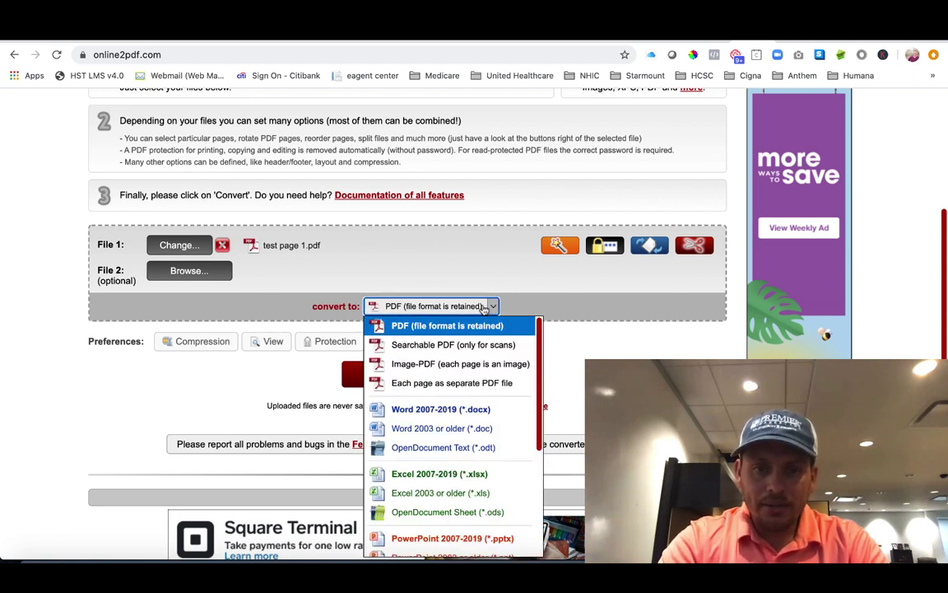
pyautogui.click(470, 347)
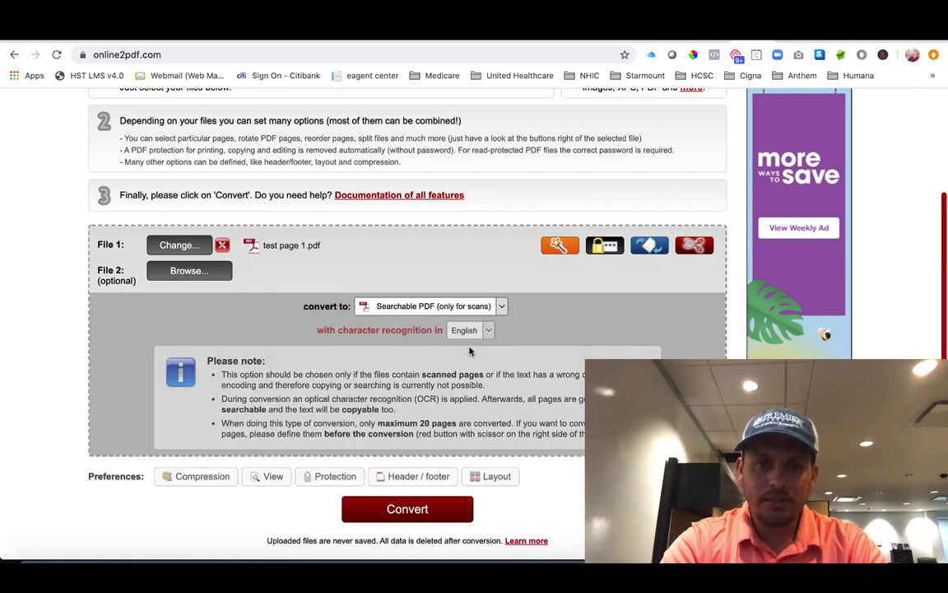
pyautogui.click(408, 509)
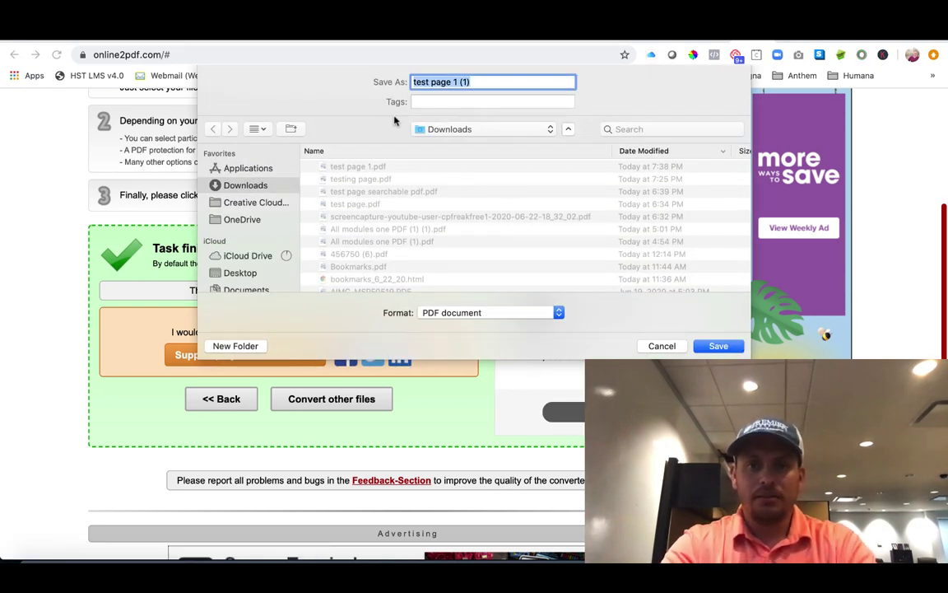
# - Save the converted PDF in Downloads as "test page 1 done"
pyautogui.click(482, 85)
pyautogui.press('BackSpace')
pyautogui.press('BackSpace')
pyautogui.press('BackSpace')
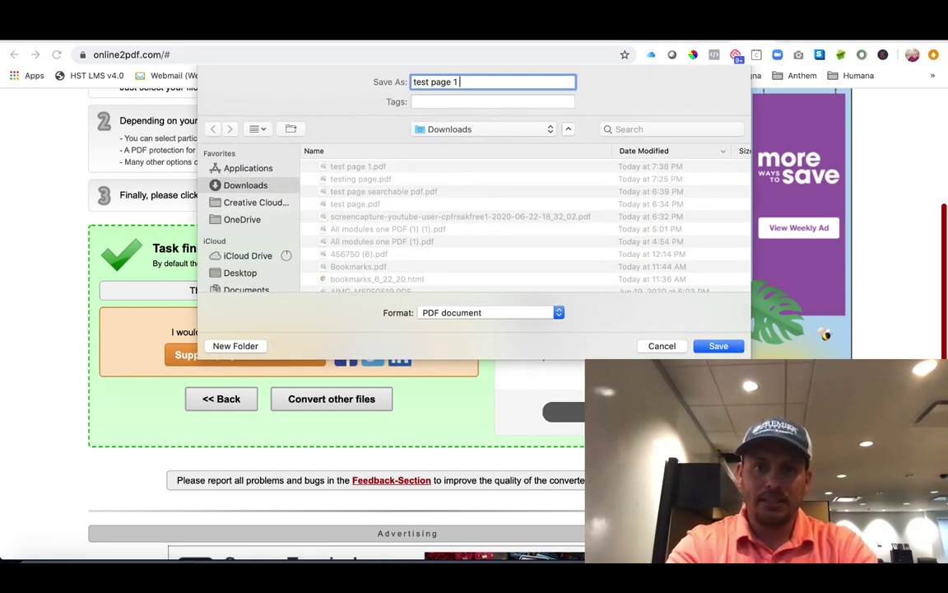
pyautogui.write('done')
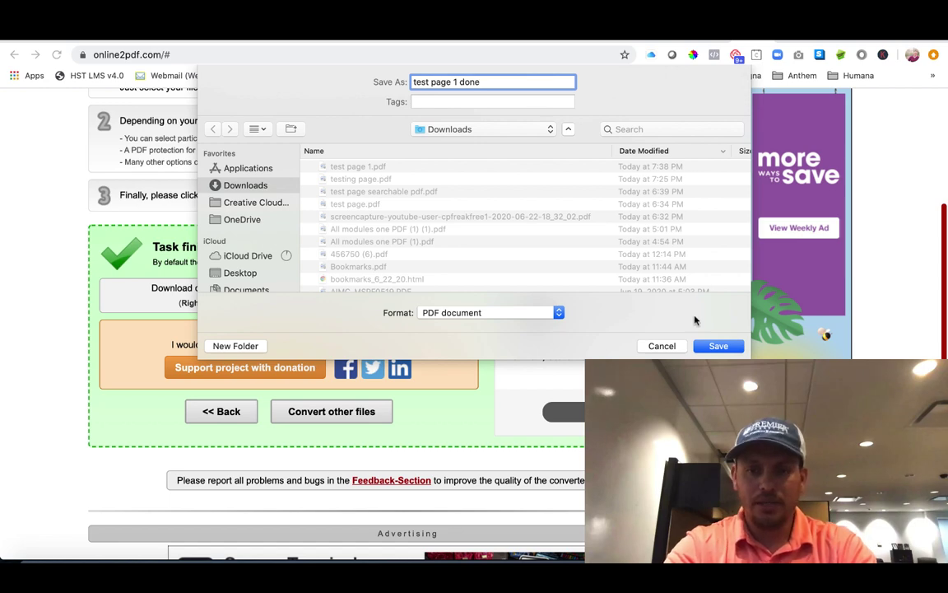
pyautogui.click(716, 346)
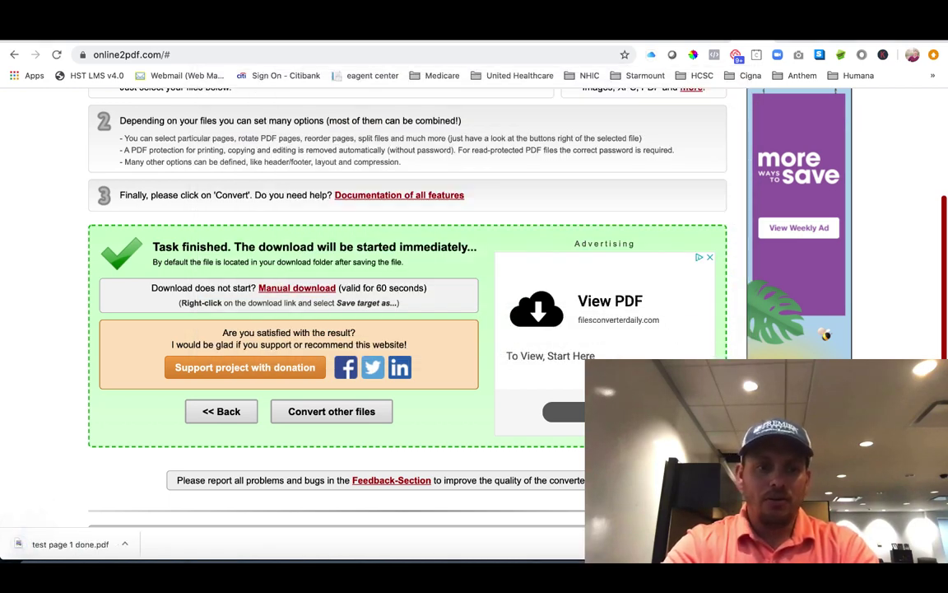
# - Open test page 1 done.pdf from the Downloads folder with Adobe Acrobat
pyautogui.click(17, 544)
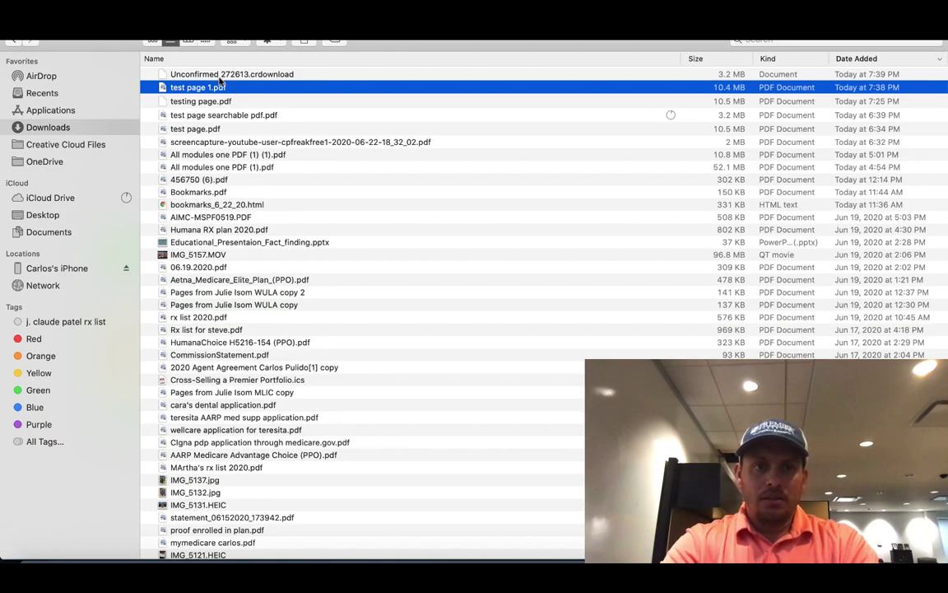
pyautogui.click(218, 75)
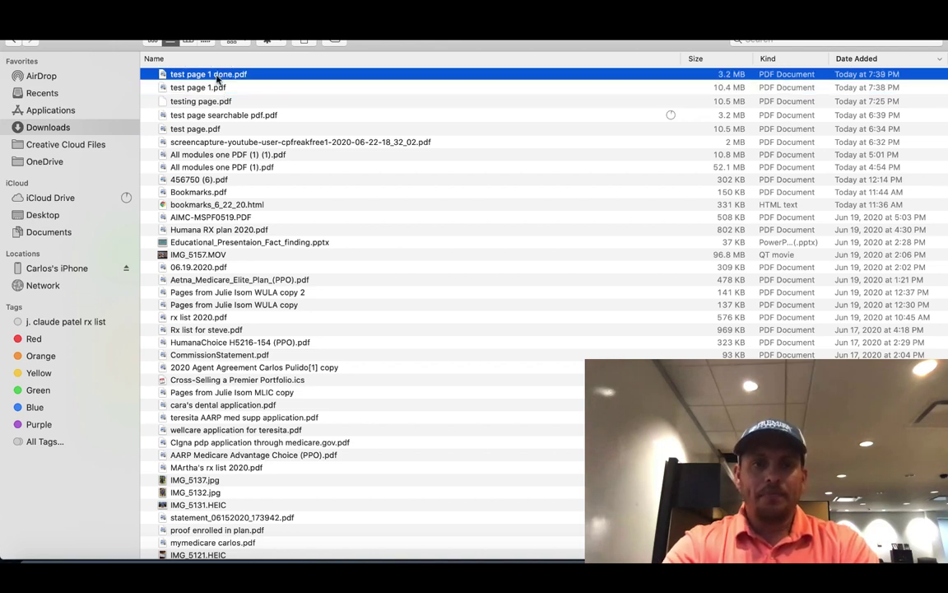
pyautogui.rightClick(218, 79)
pyautogui.moveTo(240, 94)
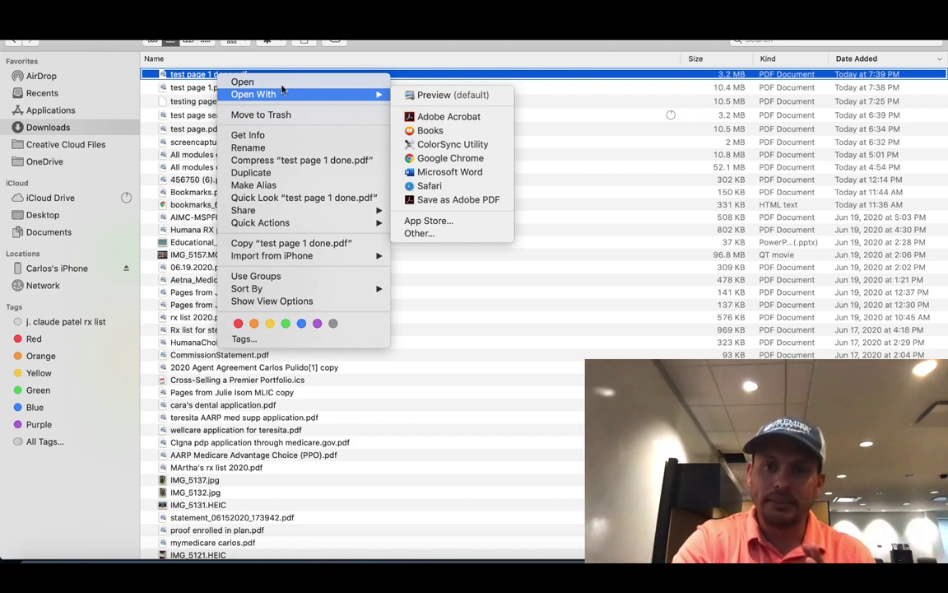
pyautogui.click(380, 95)
pyautogui.moveTo(382, 97)
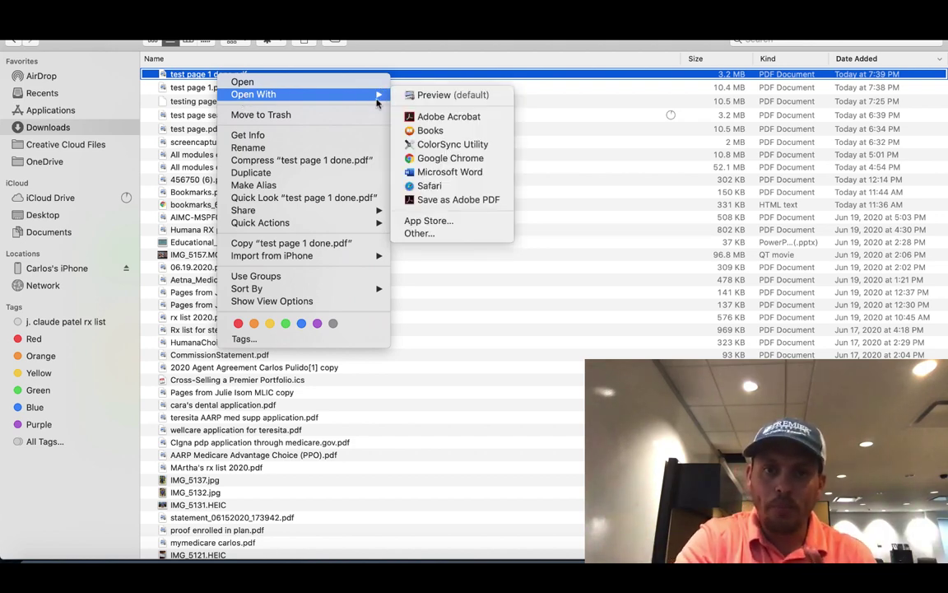
pyautogui.click(422, 119)
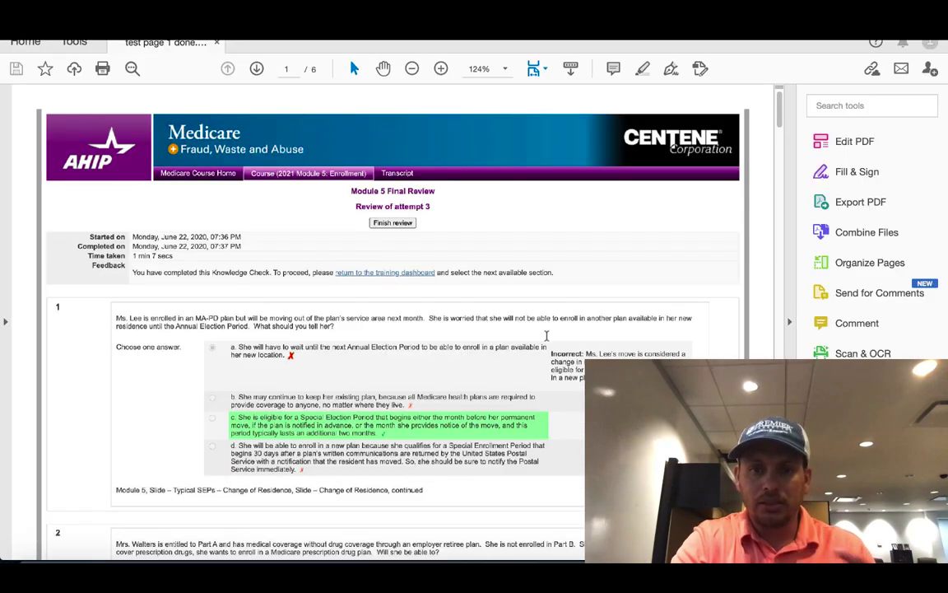
# - Search the converted PDF for the surname mentioned in question 1
pyautogui.press('super+f')
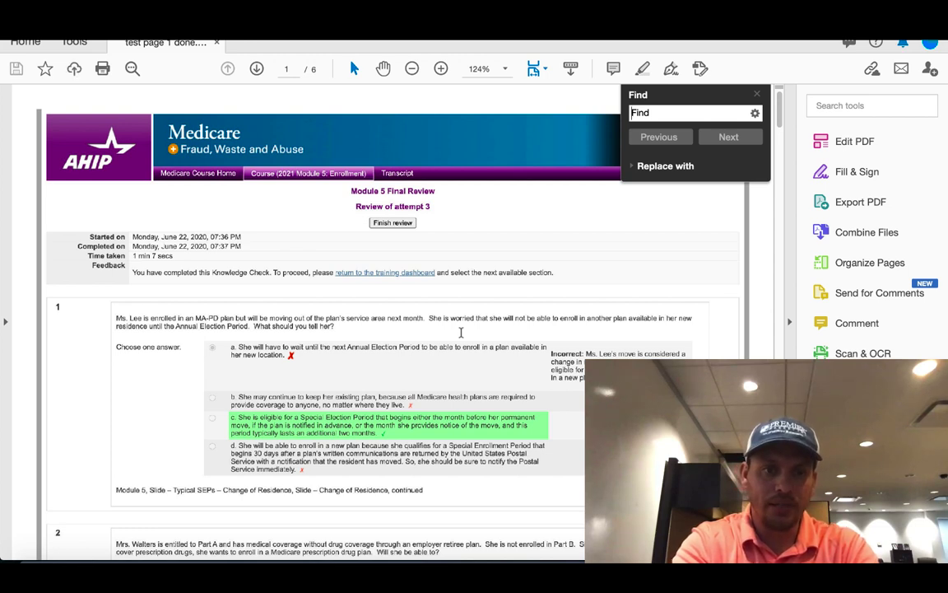
pyautogui.write('lee')
pyautogui.press('Return')
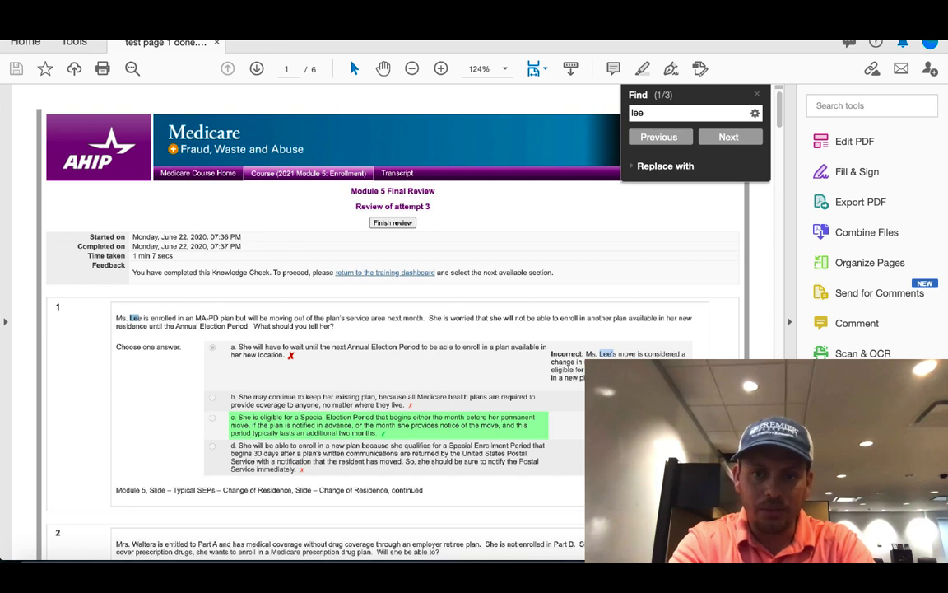
# - Search the converted PDF for the surname mentioned in question 2 and go through its matches
pyautogui.press('BackSpace')
pyautogui.press('BackSpace')
pyautogui.press('BackSpace')
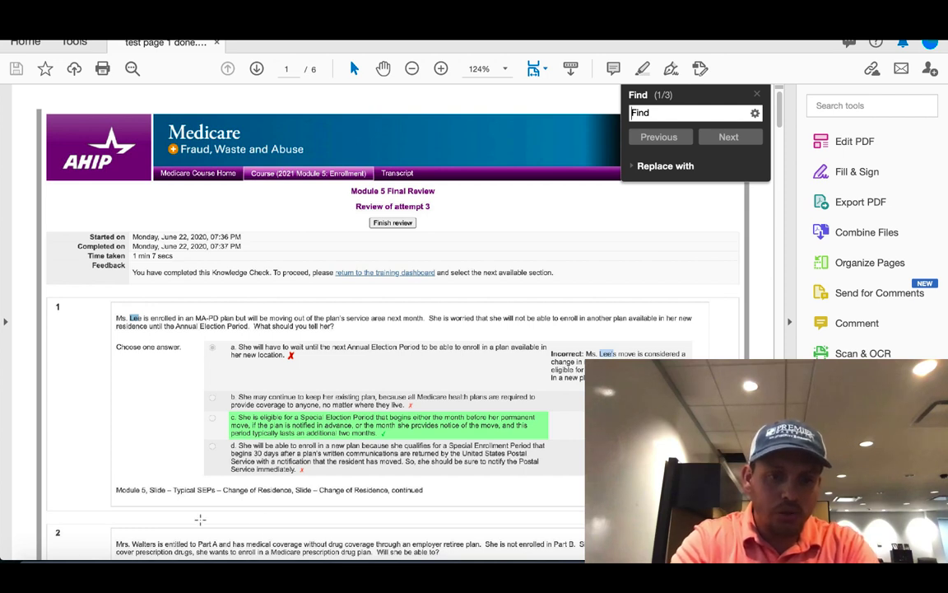
pyautogui.write('wa')
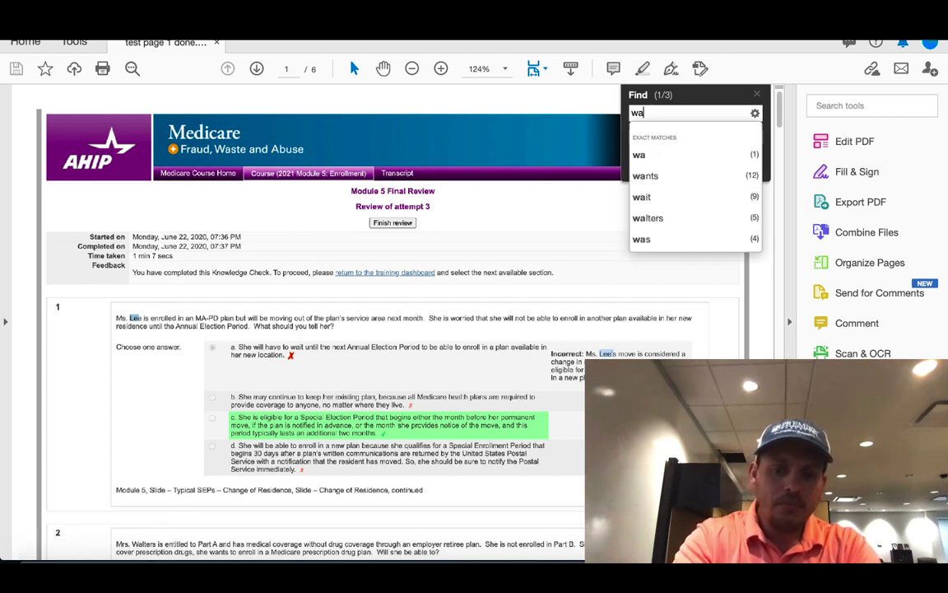
pyautogui.write('lters')
pyautogui.press('Return')
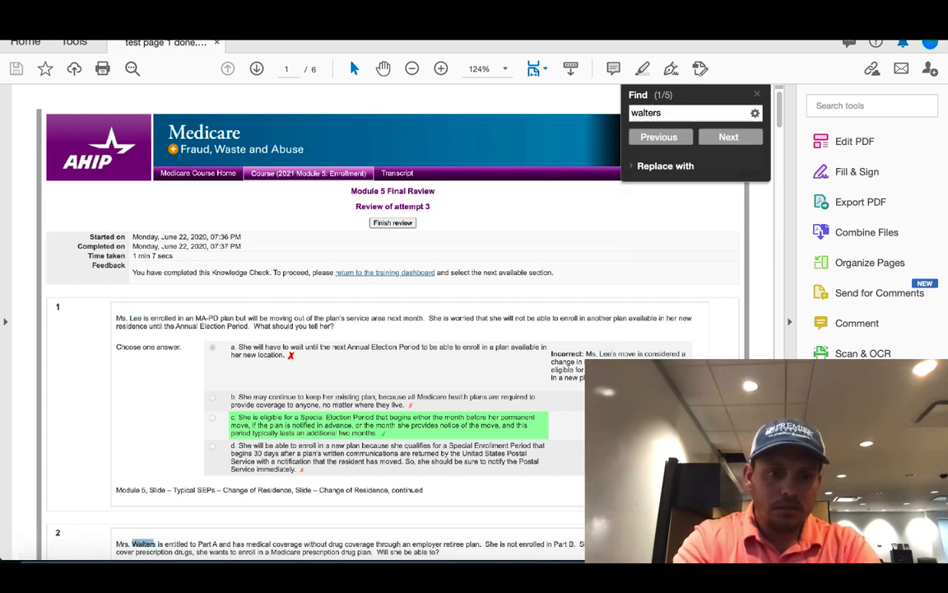
pyautogui.press('Return')
pyautogui.press('Return')
pyautogui.press('Return')
pyautogui.press('Return')
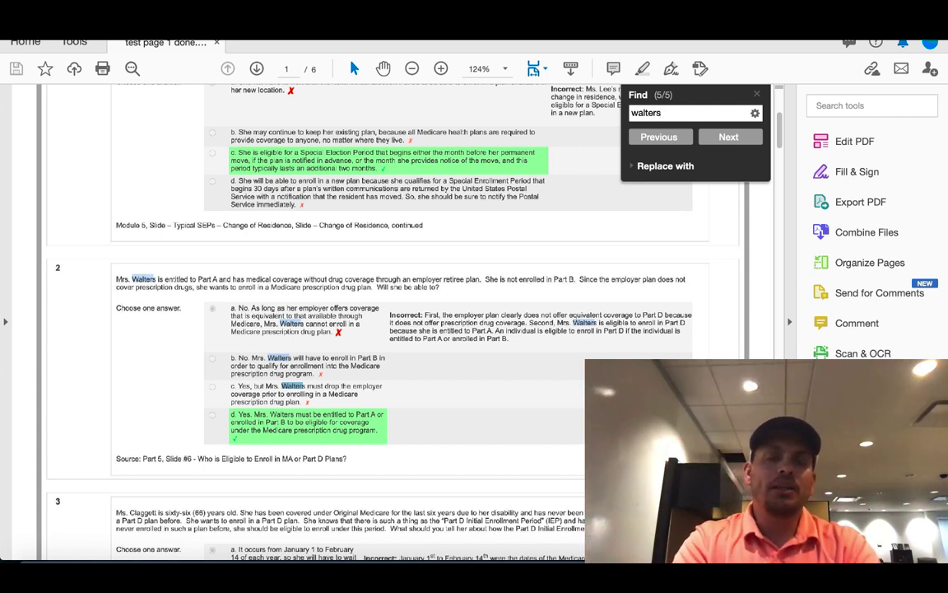
# - Open test page 1 done.pdf from the Downloads folder with Safari
pyautogui.hotkey('ctrl', 'Up')
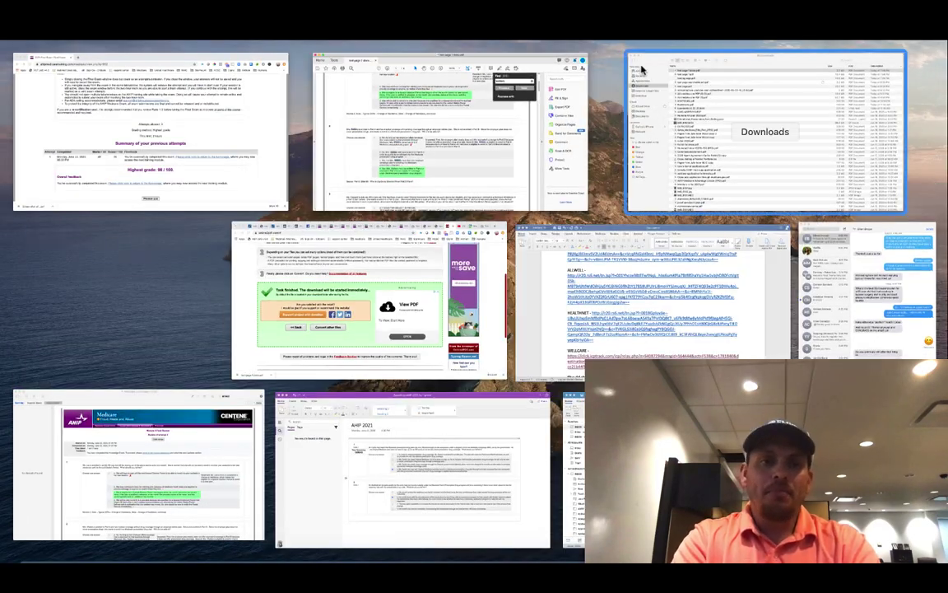
pyautogui.click(423, 160)
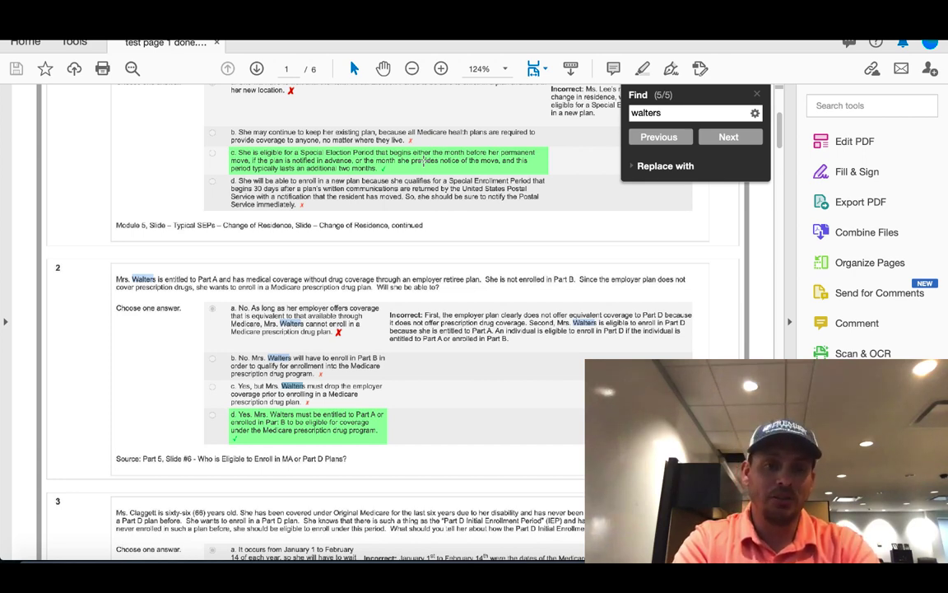
pyautogui.hotkey('ctrl', 'Up')
pyautogui.click(37, 531)
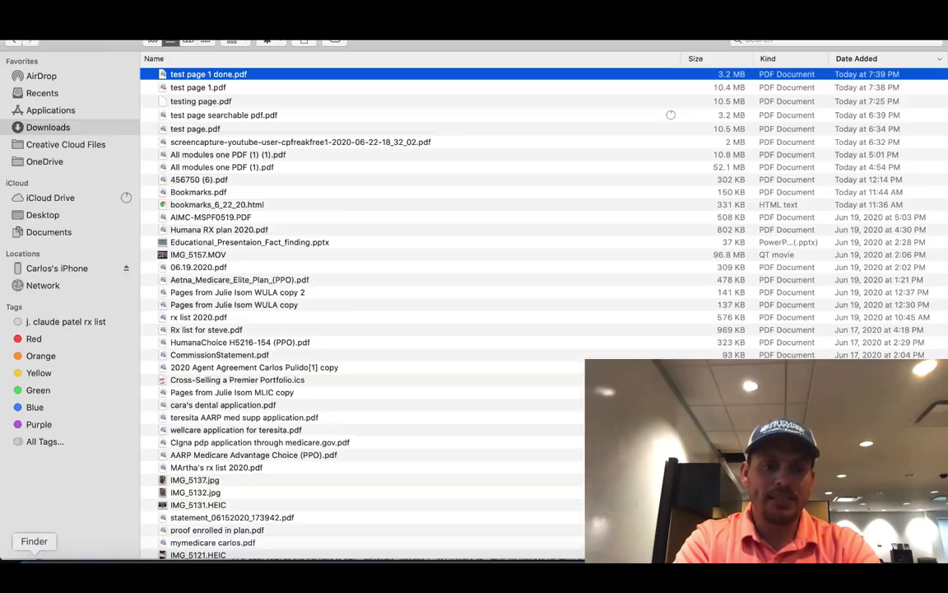
pyautogui.rightClick(220, 79)
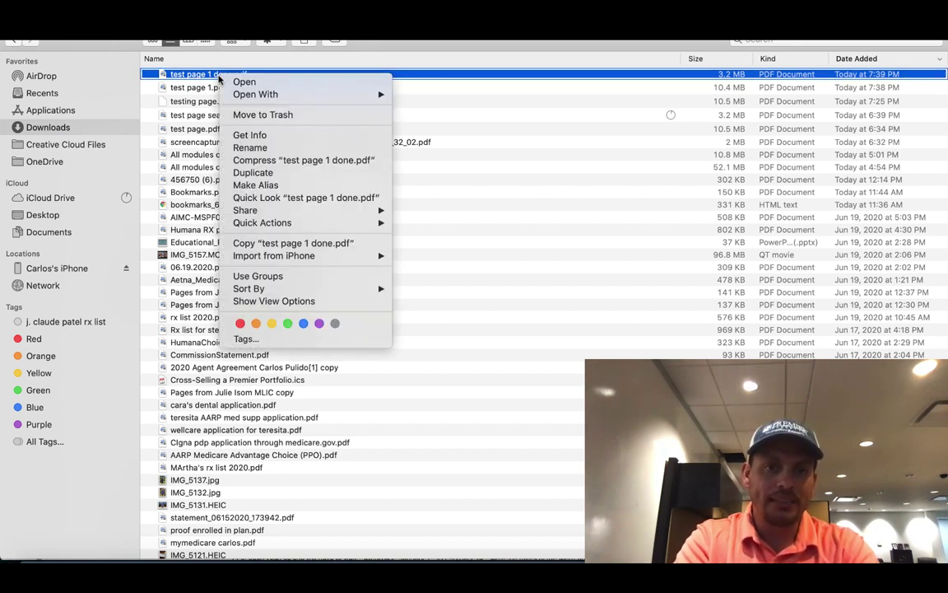
pyautogui.moveTo(302, 99)
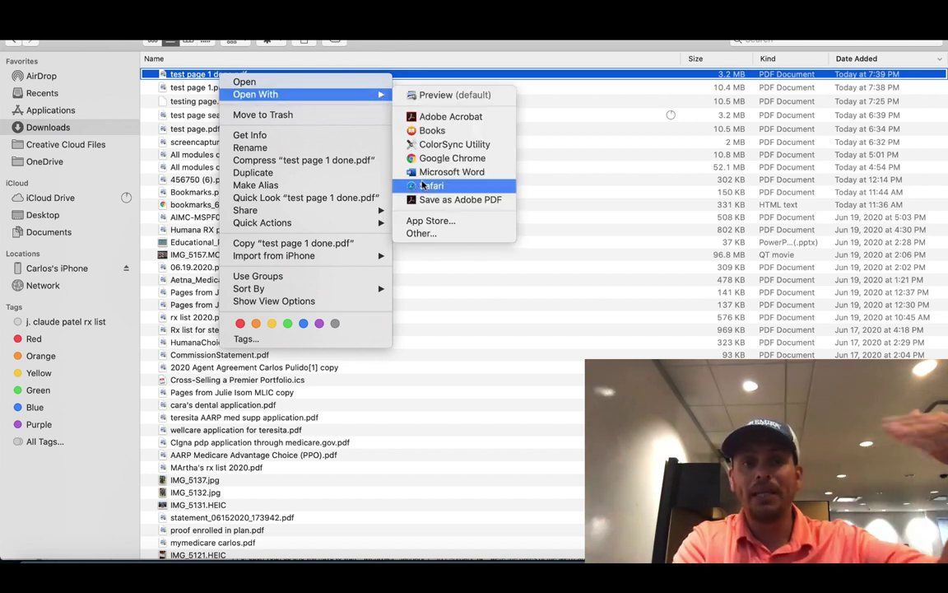
pyautogui.click(423, 185)
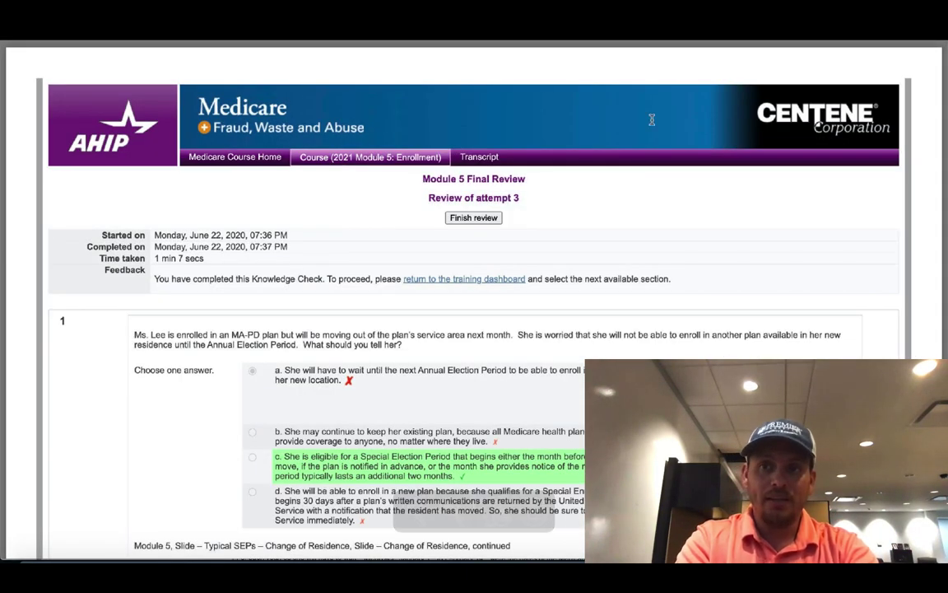
# - Find the question 2 surname, without its final s, in the Safari copy of the PDF and cycle through the matches
pyautogui.press('super+f')
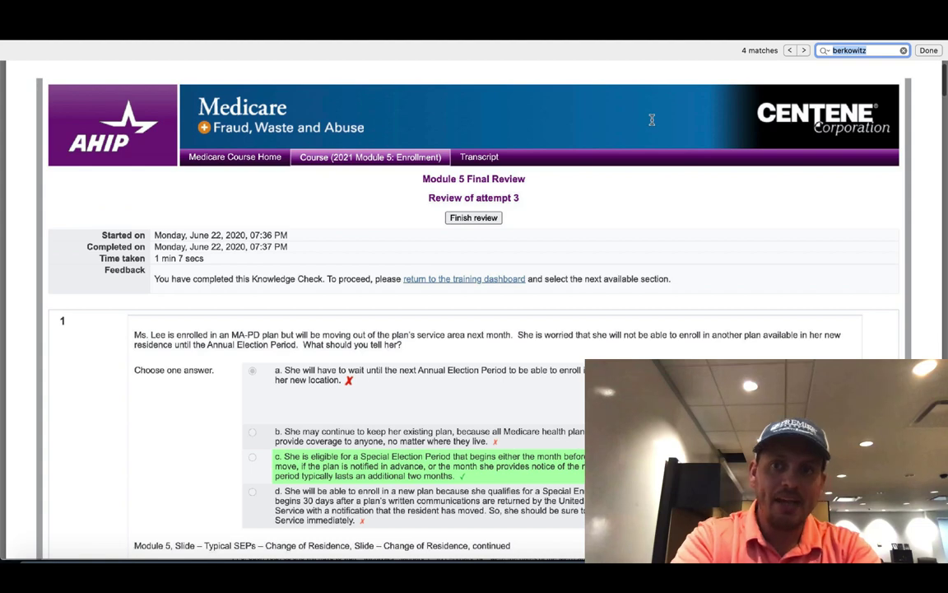
pyautogui.write('walter')
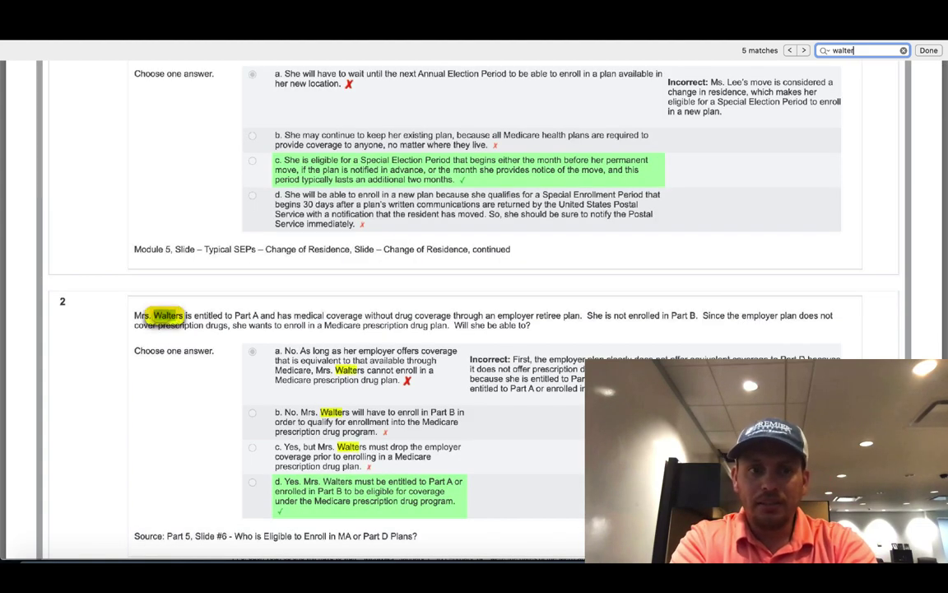
pyautogui.press('Return')
pyautogui.press('Return')
pyautogui.press('Return')
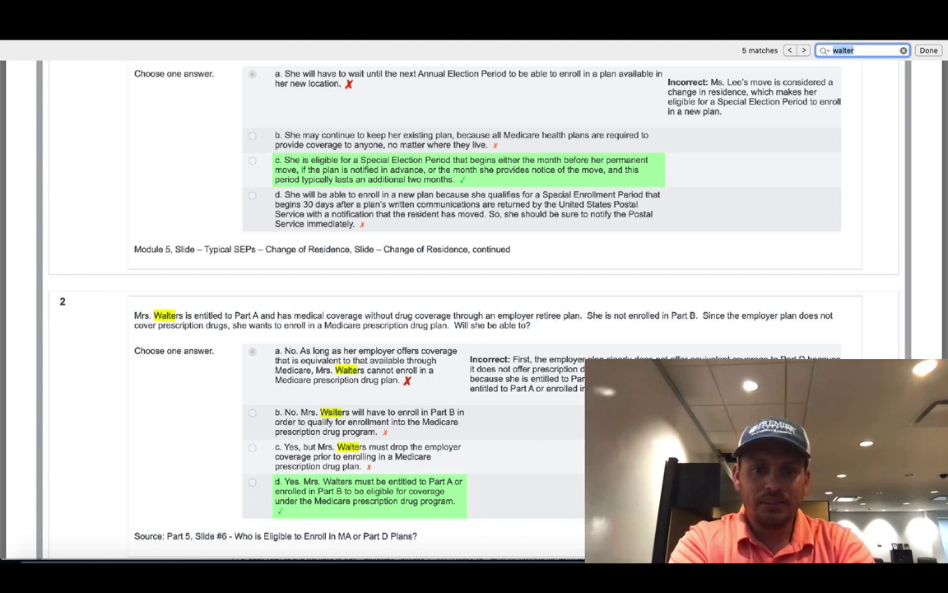
# - Search the PDF for "annual" and advance through several of its matches
pyautogui.write('annual')
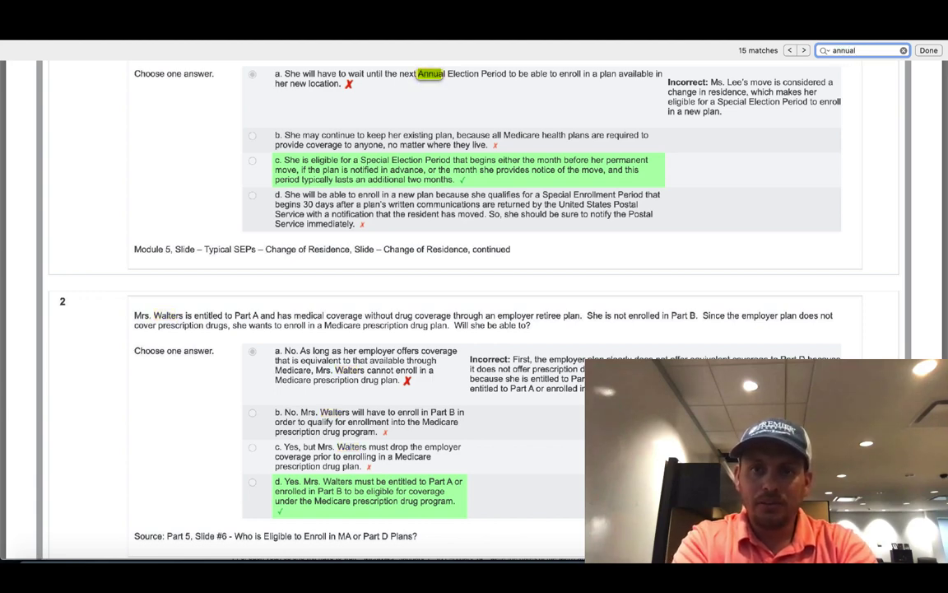
pyautogui.press('Return')
pyautogui.press('Return')
pyautogui.press('Return')
pyautogui.press('Return')
pyautogui.press('Return')
pyautogui.press('Return')
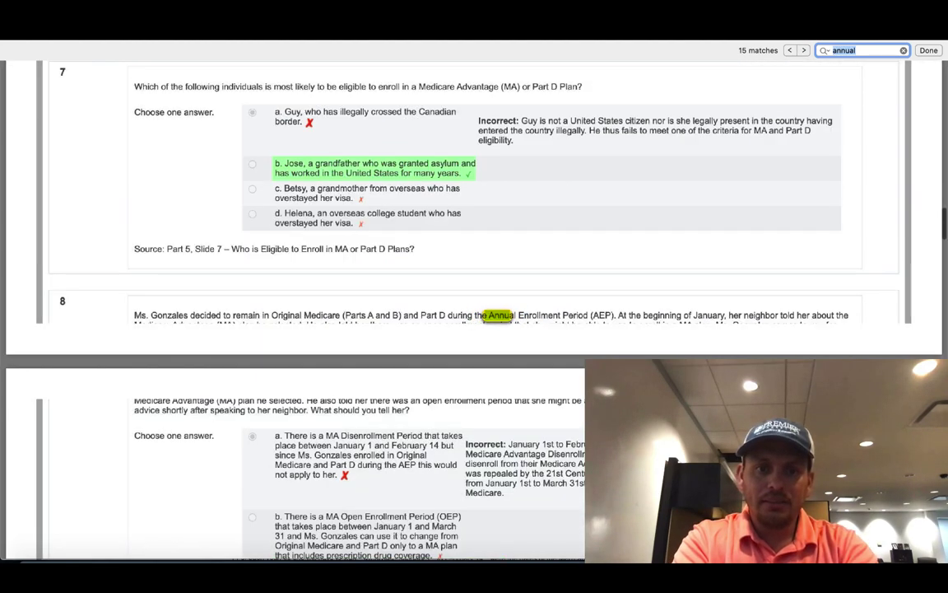
pyautogui.press('super+Tab')
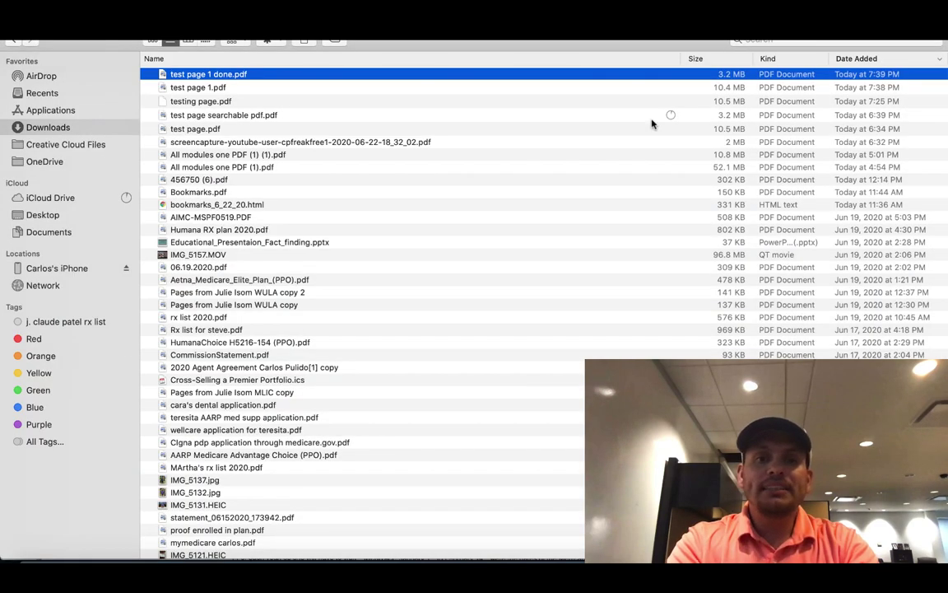
pyautogui.press('super+Tab')
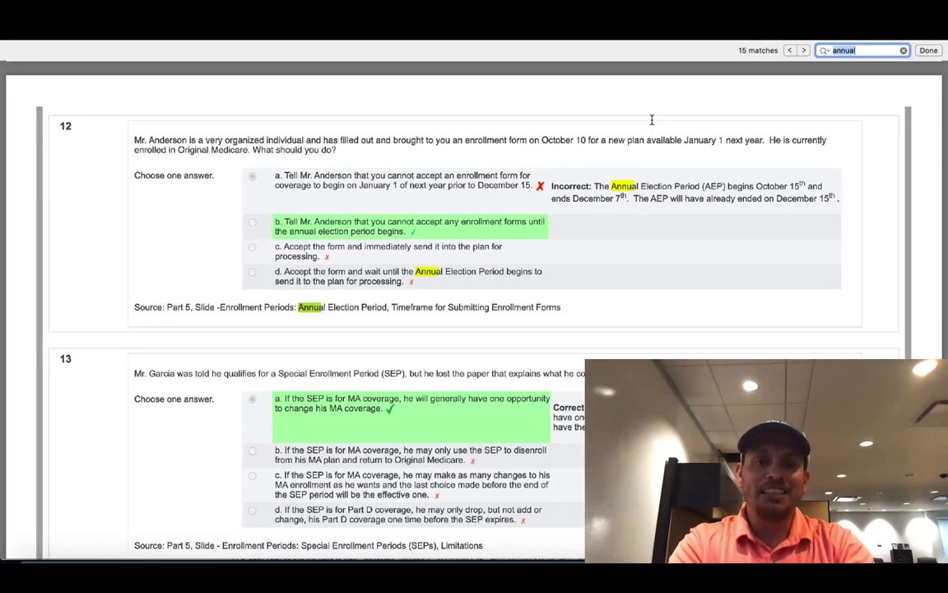
pyautogui.hotkey('ctrl', 'Up')
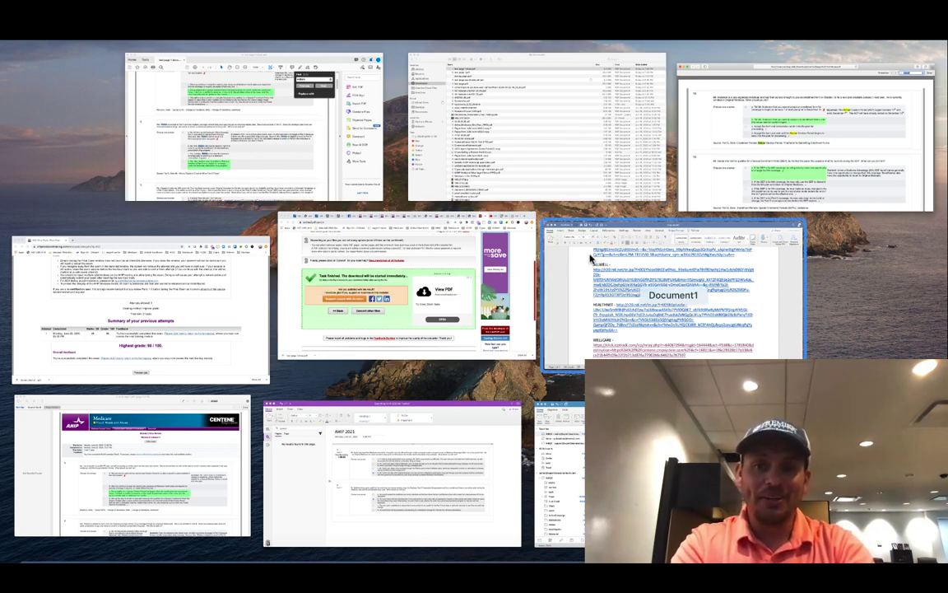
pyautogui.click(752, 179)
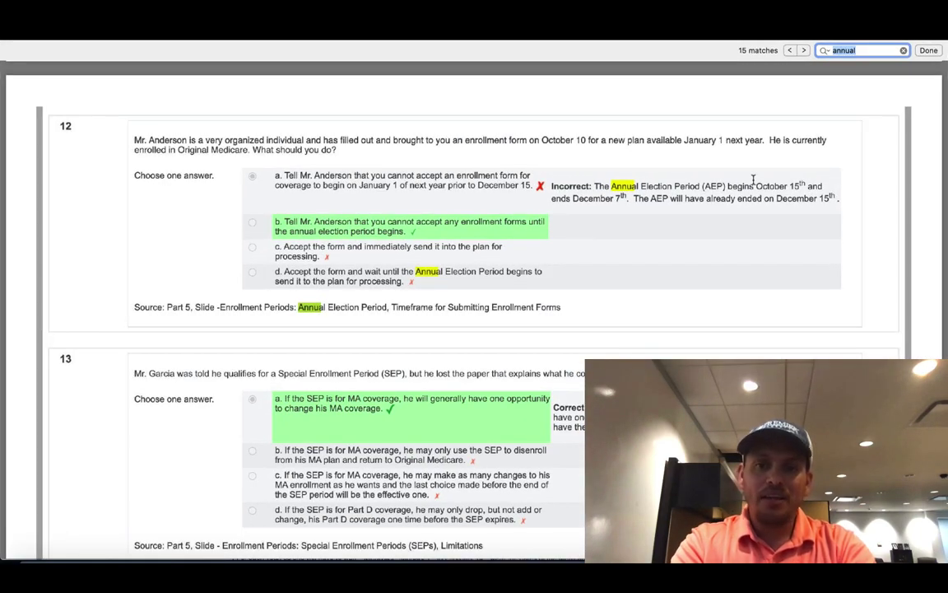